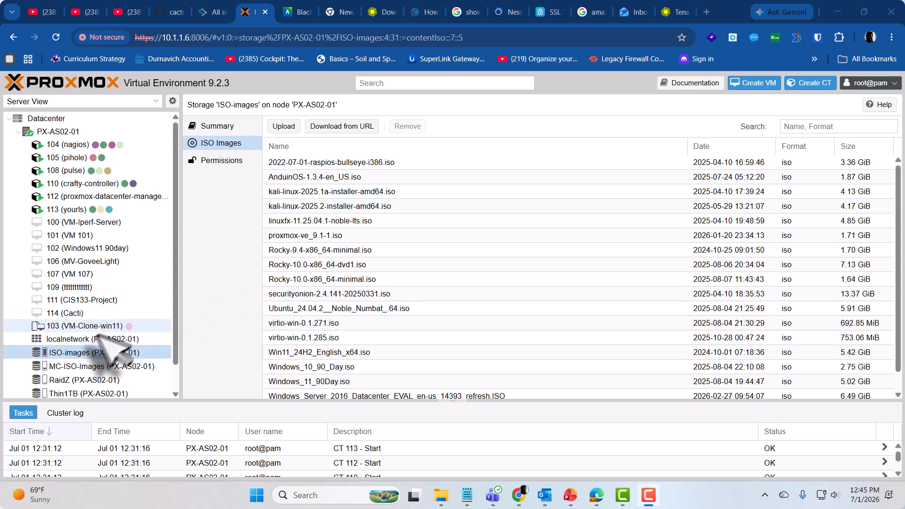
{"action": "left_click", "coordinate": [285, 128]}
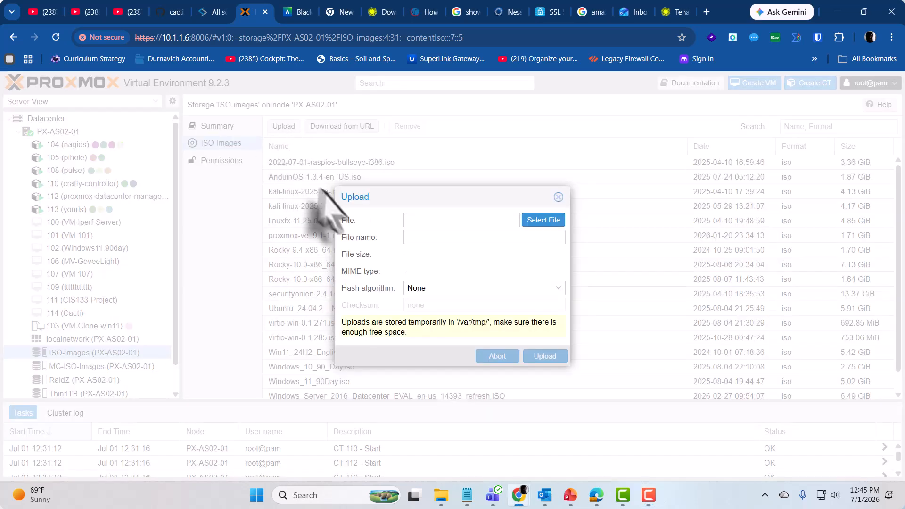
{"action": "left_click", "coordinate": [543, 219]}
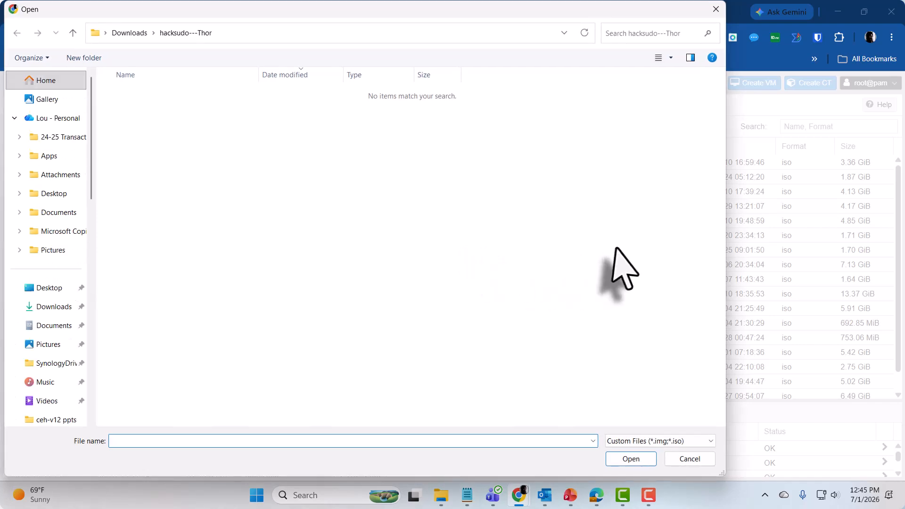
{"action": "left_click", "coordinate": [715, 9]}
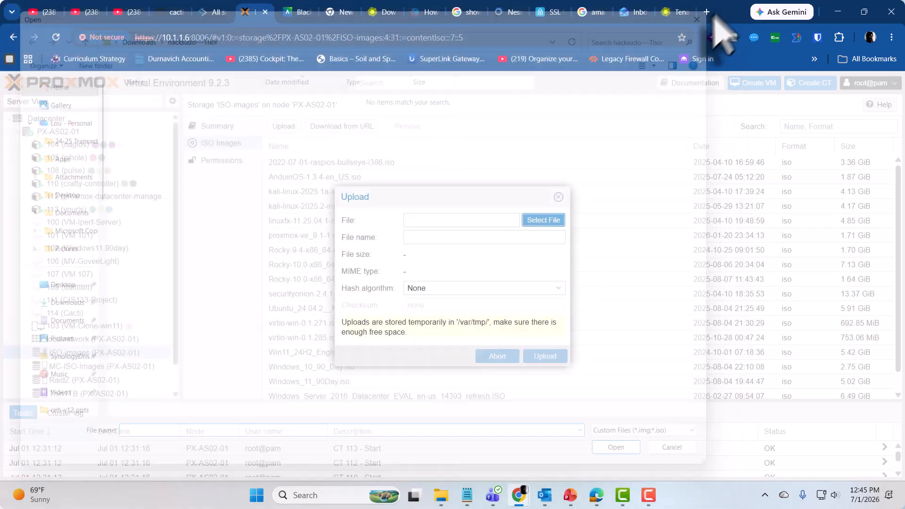
{"action": "left_click", "coordinate": [558, 198]}
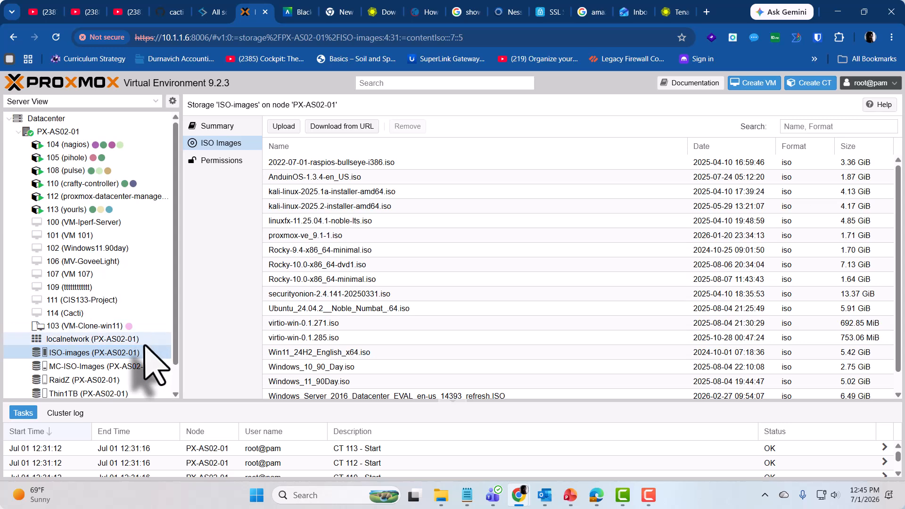
- Start creating a virtual machine on node PX-AS02-01 and name it Demo-Nesuss
{"action": "left_click", "coordinate": [51, 128]}
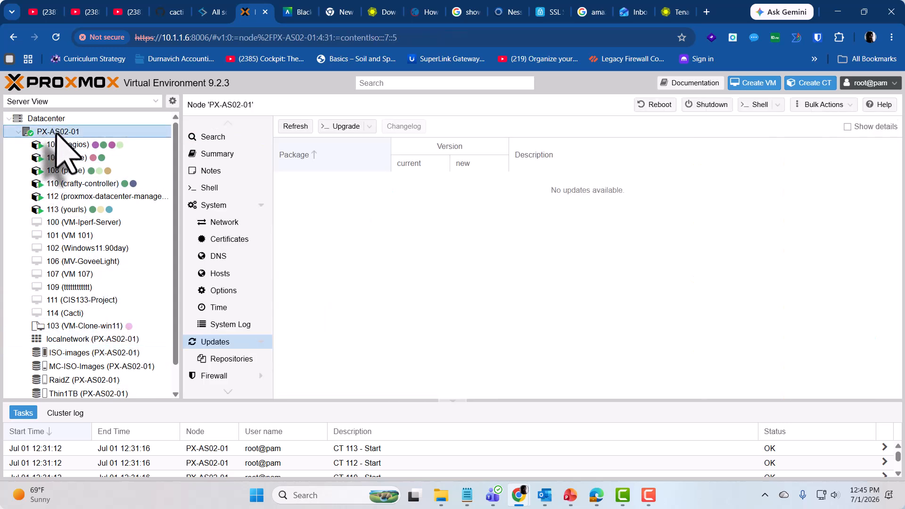
{"action": "right_click", "coordinate": [57, 134]}
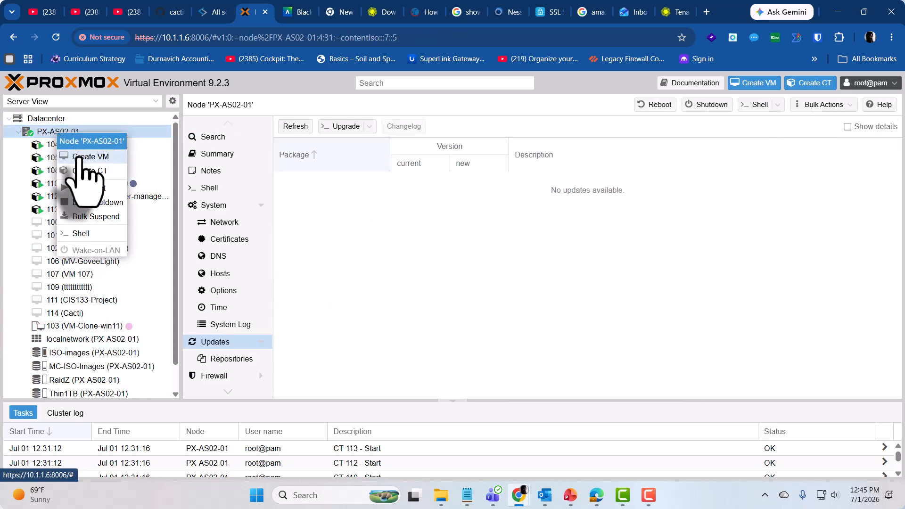
{"action": "left_click", "coordinate": [83, 157]}
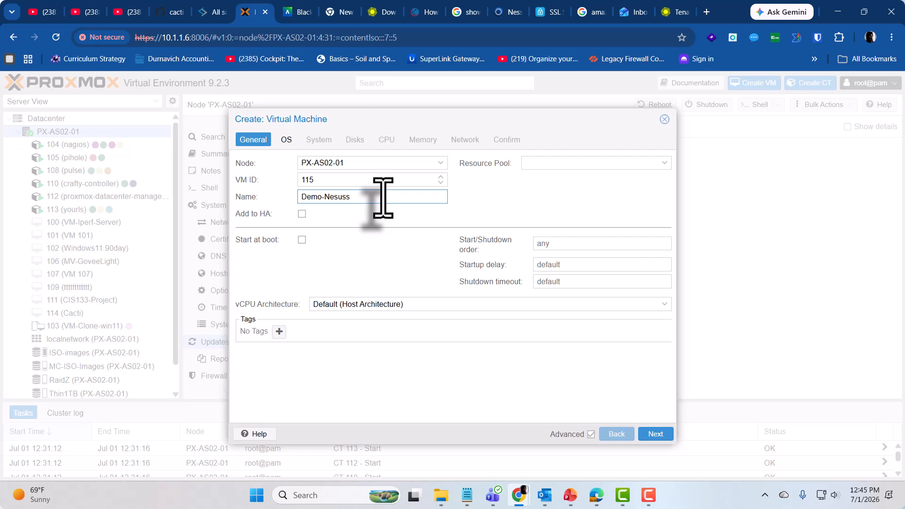
{"action": "left_click", "coordinate": [412, 228]}
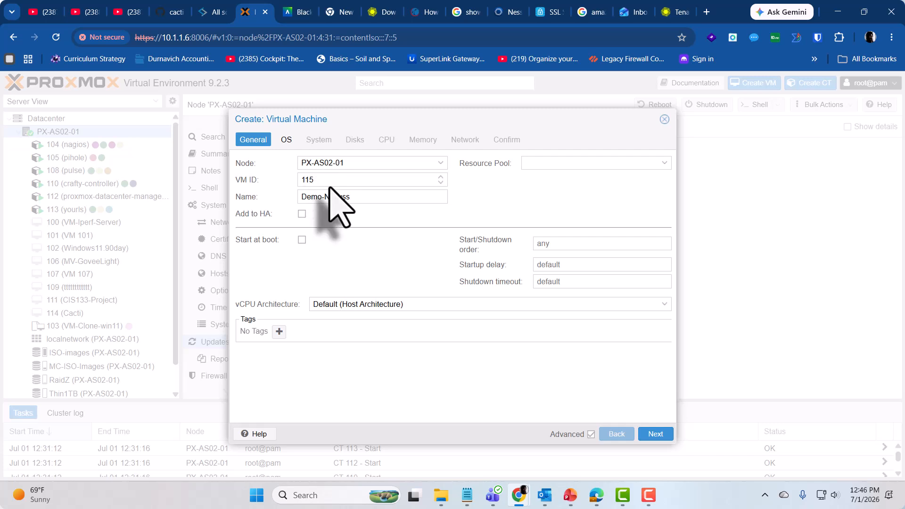
- Choose Rocky-10.0-x86_64-minimal.iso from the ISO-images storage as install media, keeping the guest OS as Linux with the 7.x - 2.6 Kernel
{"action": "left_click", "coordinate": [286, 140]}
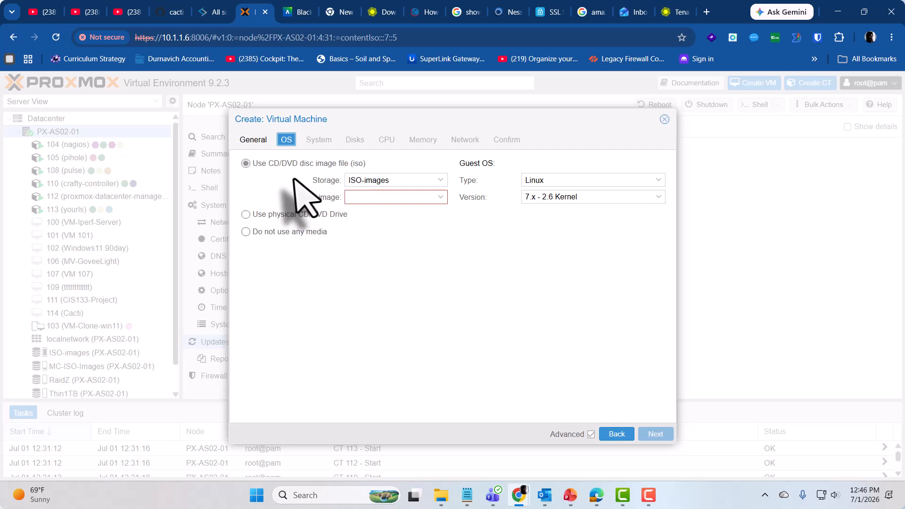
{"action": "left_click", "coordinate": [441, 198]}
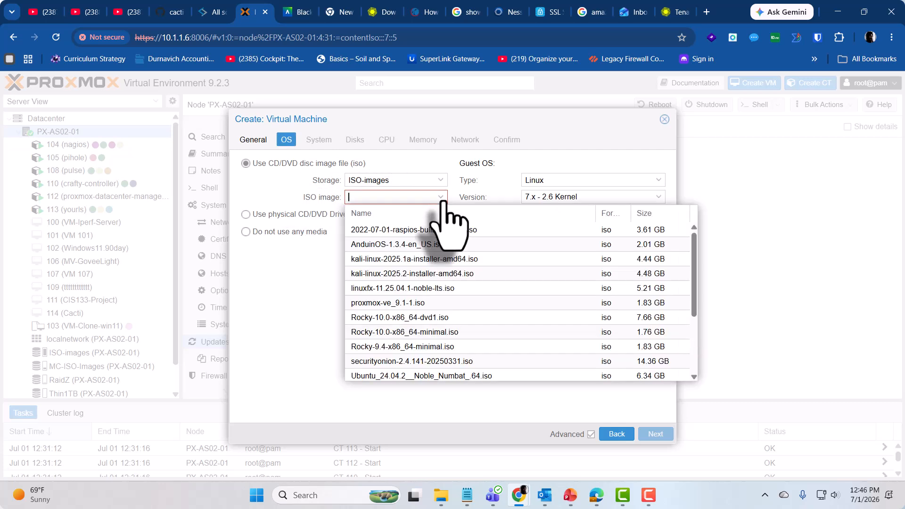
{"action": "left_click", "coordinate": [447, 331]}
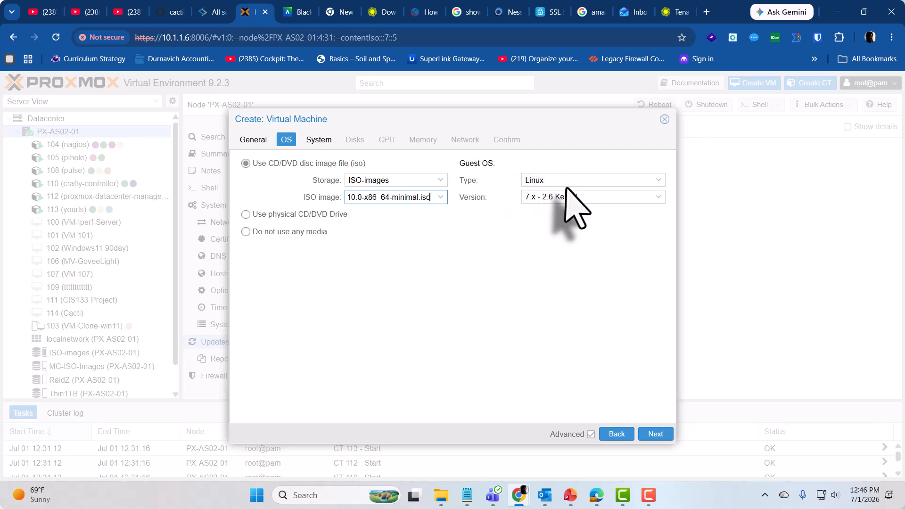
{"action": "left_click", "coordinate": [655, 197]}
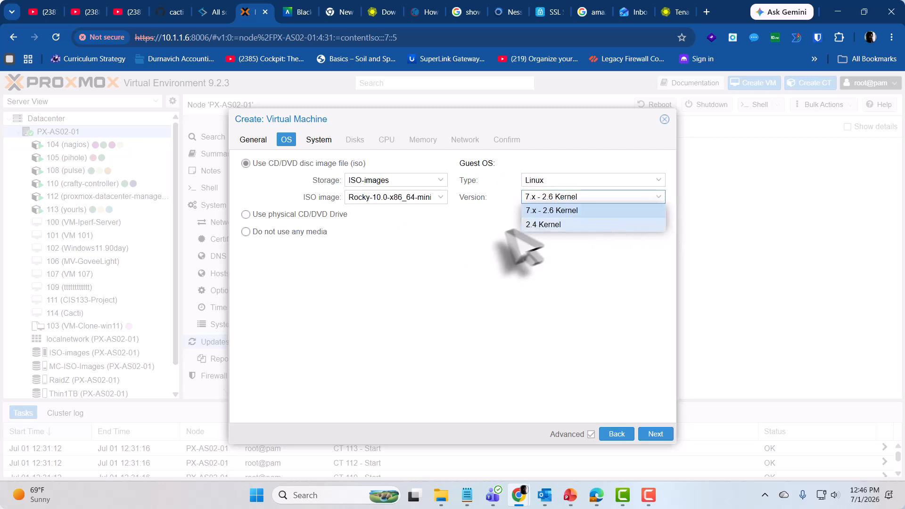
{"action": "left_click", "coordinate": [518, 213]}
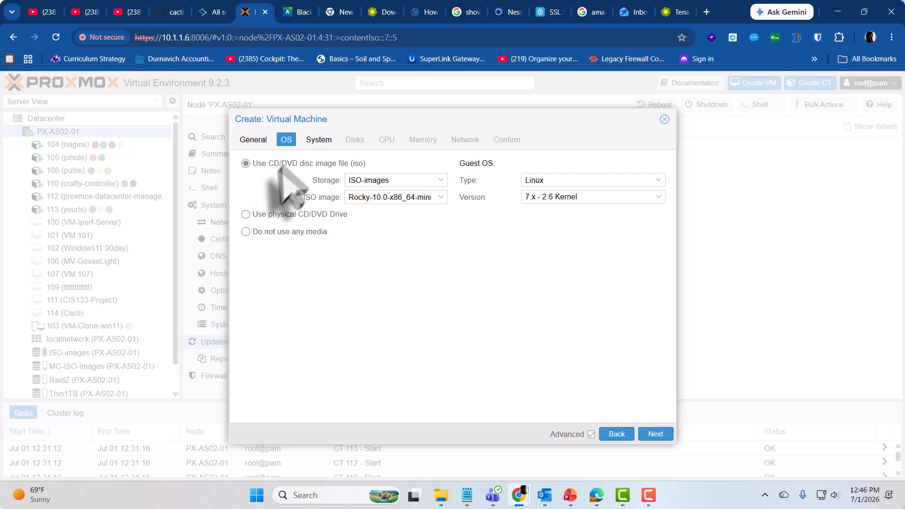
- Keep the default system settings and configure the scsi0 disk on RaidZ storage with a size of 60 GiB
{"action": "left_click", "coordinate": [315, 139]}
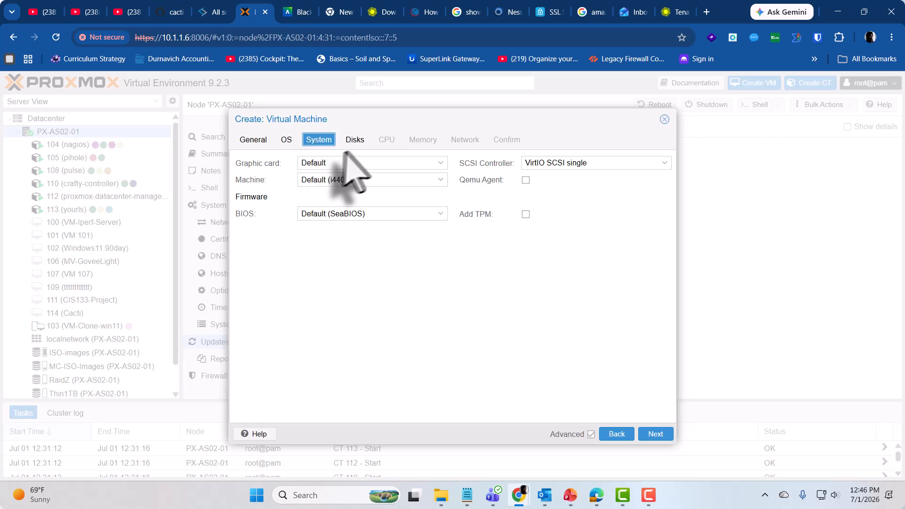
{"action": "left_click", "coordinate": [355, 140]}
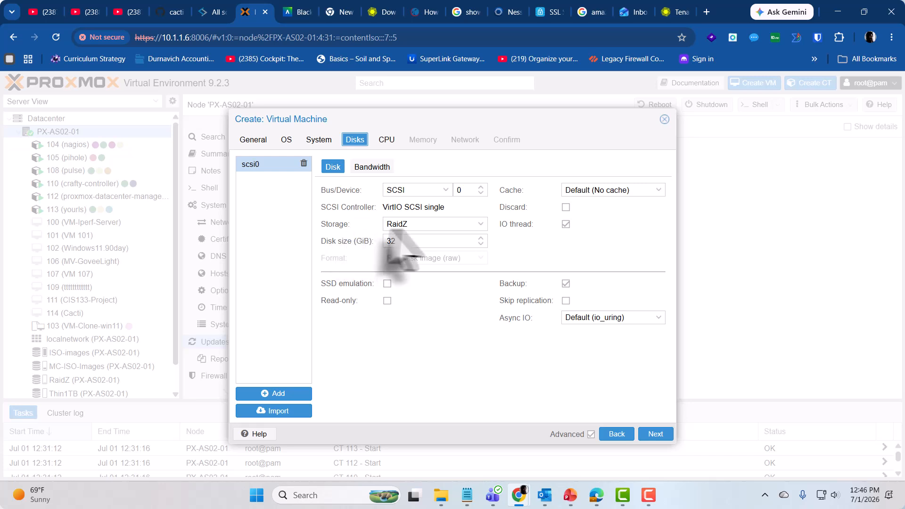
{"action": "left_click", "coordinate": [481, 225]}
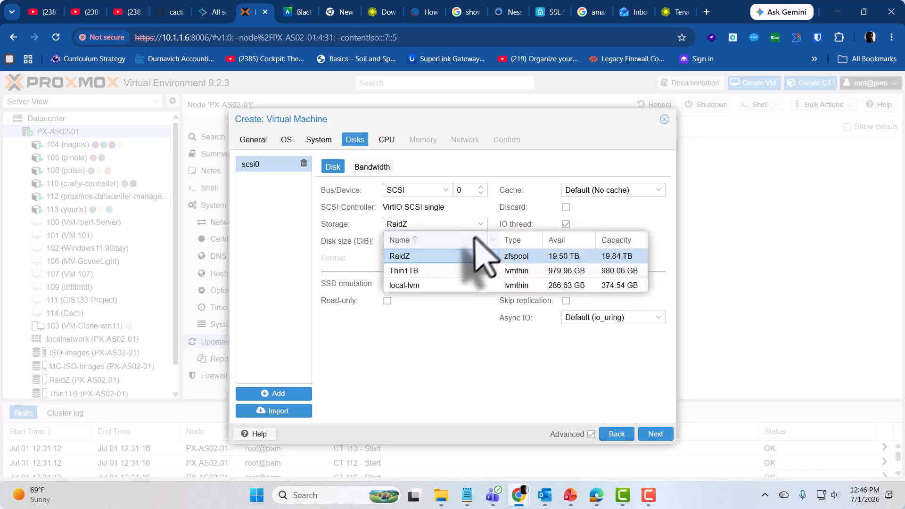
{"action": "left_click", "coordinate": [414, 261]}
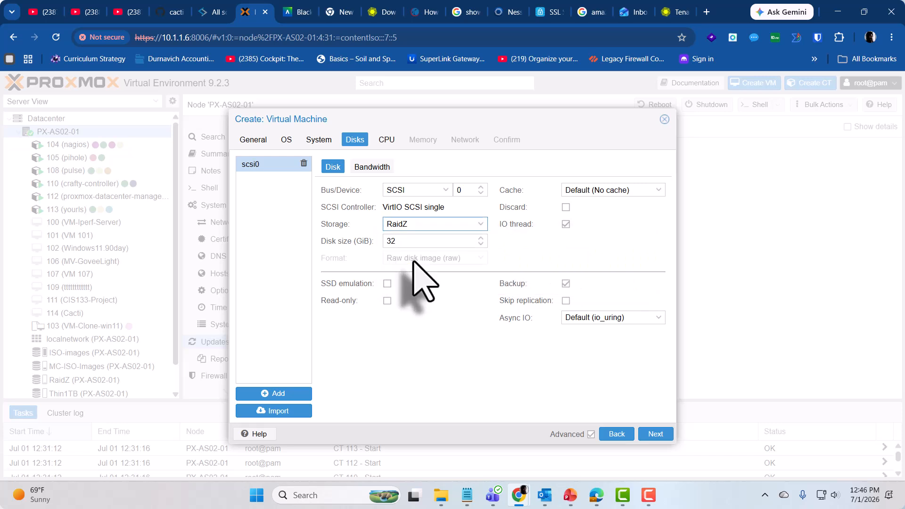
{"action": "left_click_drag", "start_coordinate": [401, 242], "coordinate": [358, 239]}
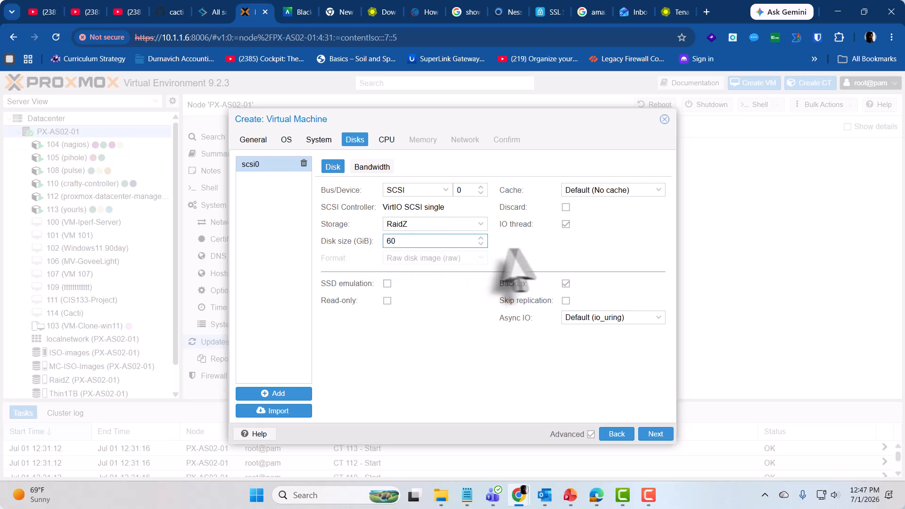
- Assign 4 CPU cores to the virtual machine and proceed to its memory settings
{"action": "left_click", "coordinate": [387, 140]}
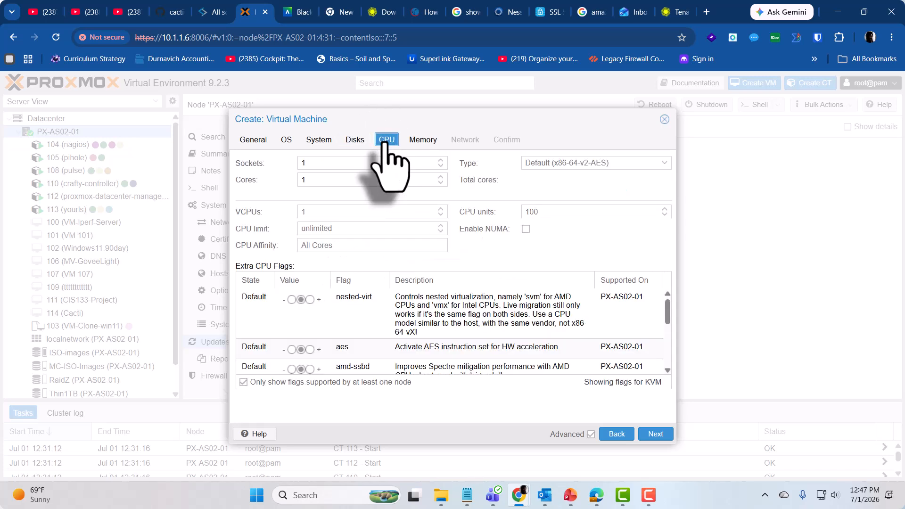
{"action": "left_click", "coordinate": [440, 178]}
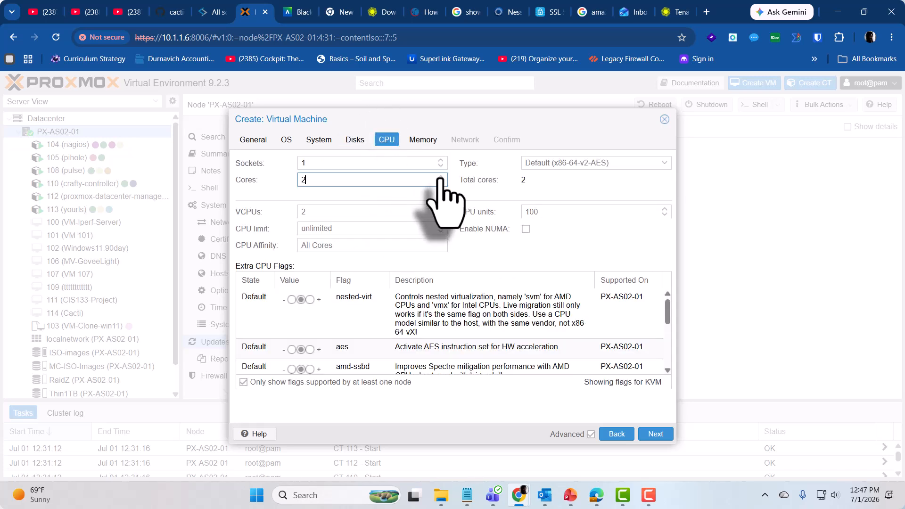
{"action": "left_click", "coordinate": [440, 177]}
{"action": "left_click", "coordinate": [440, 177]}
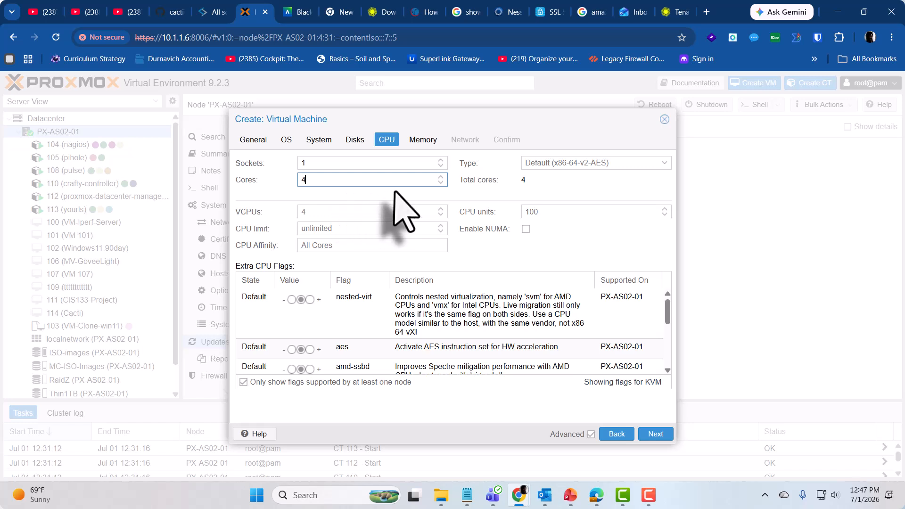
{"action": "left_click", "coordinate": [419, 142]}
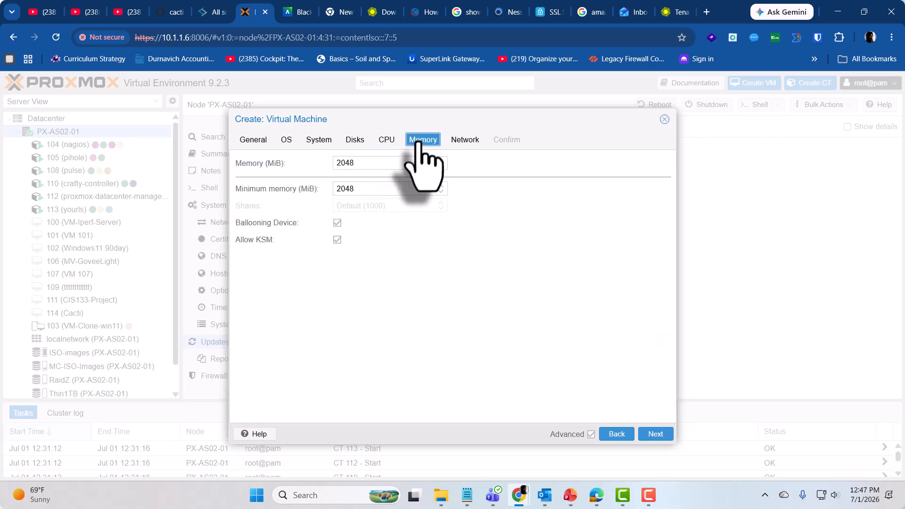
{"action": "double_click", "coordinate": [354, 189]}
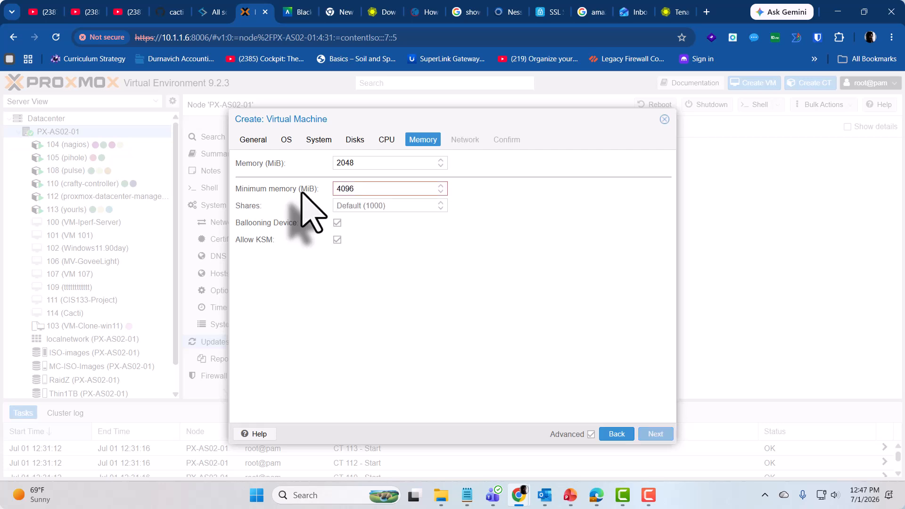
{"action": "left_click", "coordinate": [369, 162]}
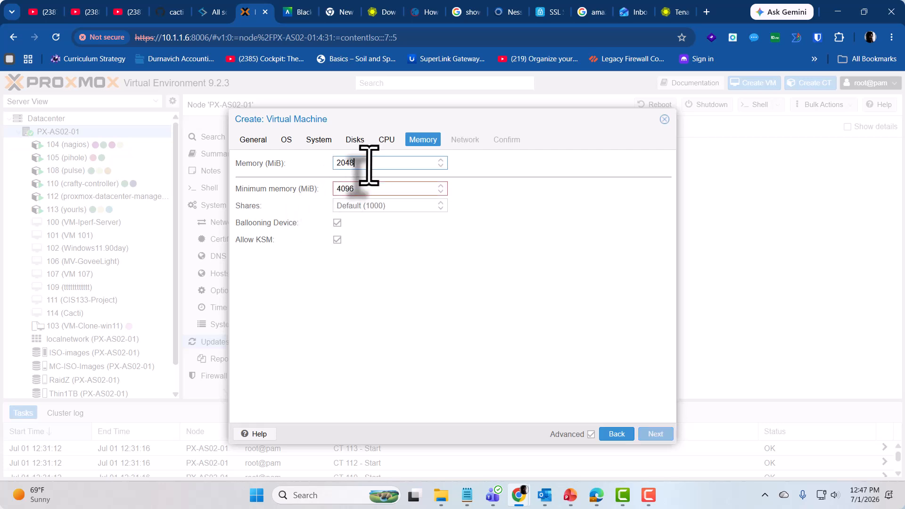
{"action": "double_click", "coordinate": [359, 188]}
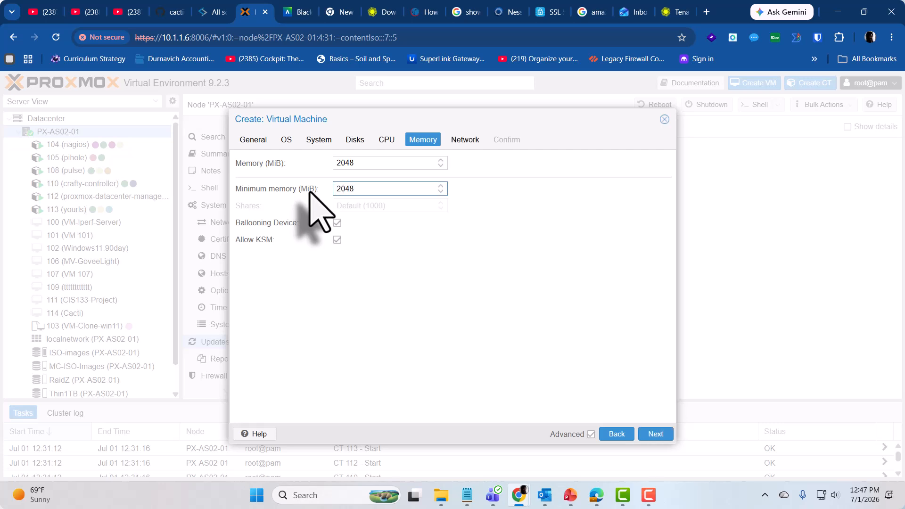
{"action": "left_click", "coordinate": [318, 169]}
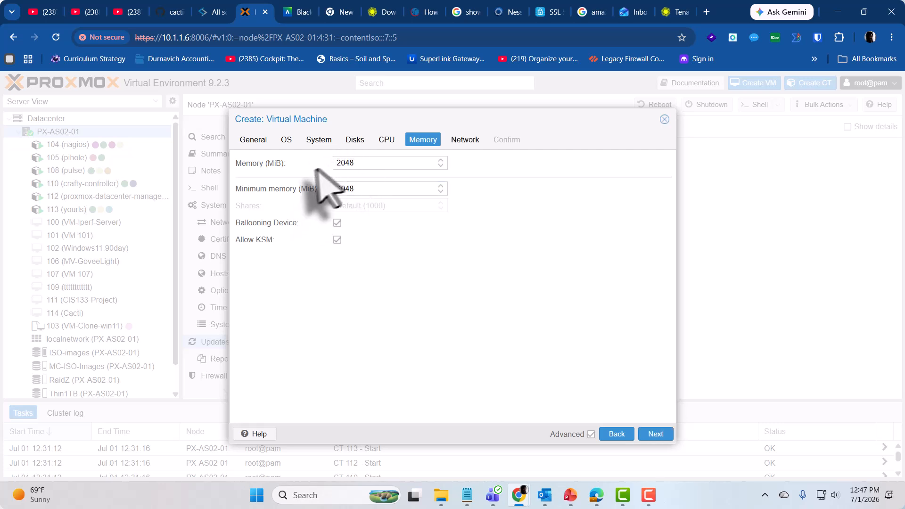
- Set the virtual machine's memory to 4096 MiB and its minimum memory to 2048 MiB
{"action": "double_click", "coordinate": [352, 166]}
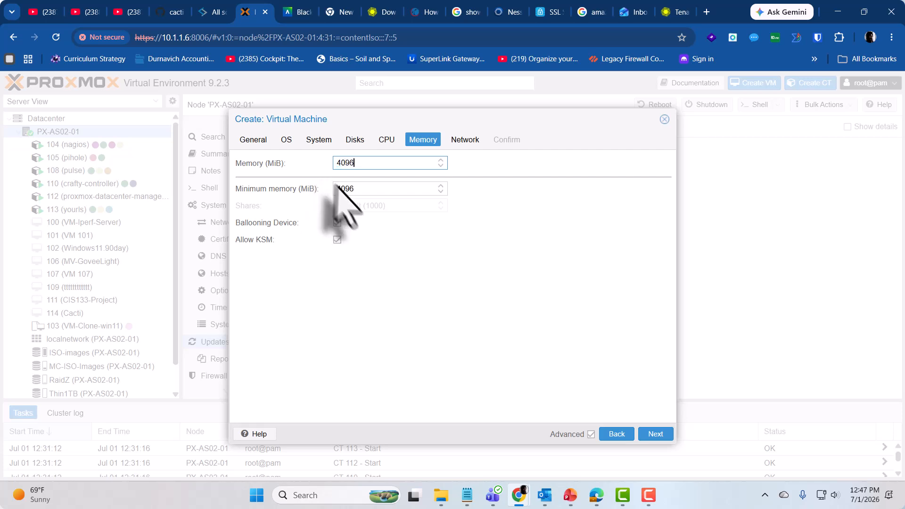
{"action": "left_click_drag", "start_coordinate": [363, 190], "coordinate": [340, 189]}
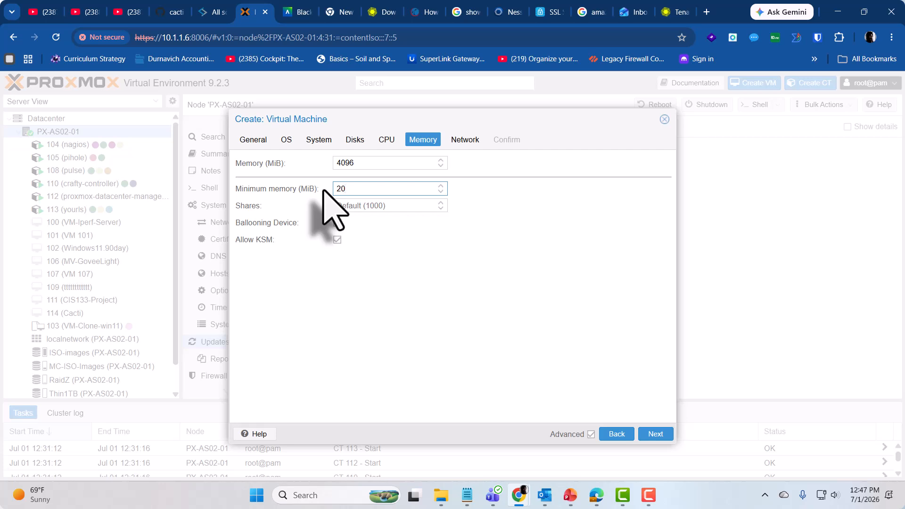
{"action": "left_click", "coordinate": [524, 222]}
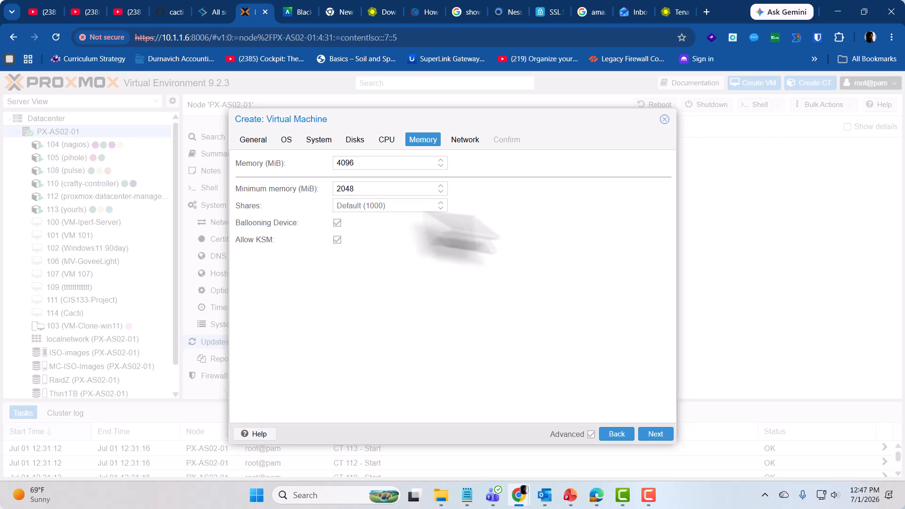
- Keep the default network settings on bridge vmbr0, review the configuration summary and finish creating the virtual machine
{"action": "left_click", "coordinate": [465, 140]}
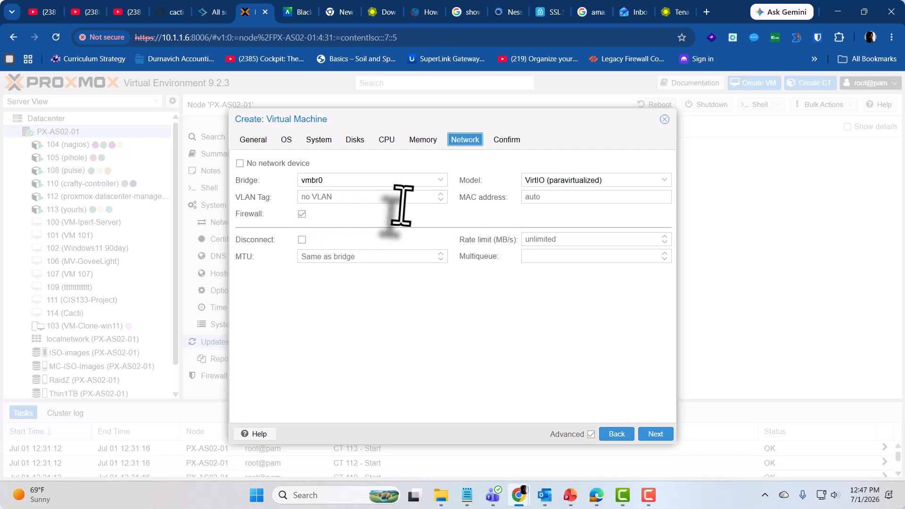
{"action": "left_click", "coordinate": [507, 140]}
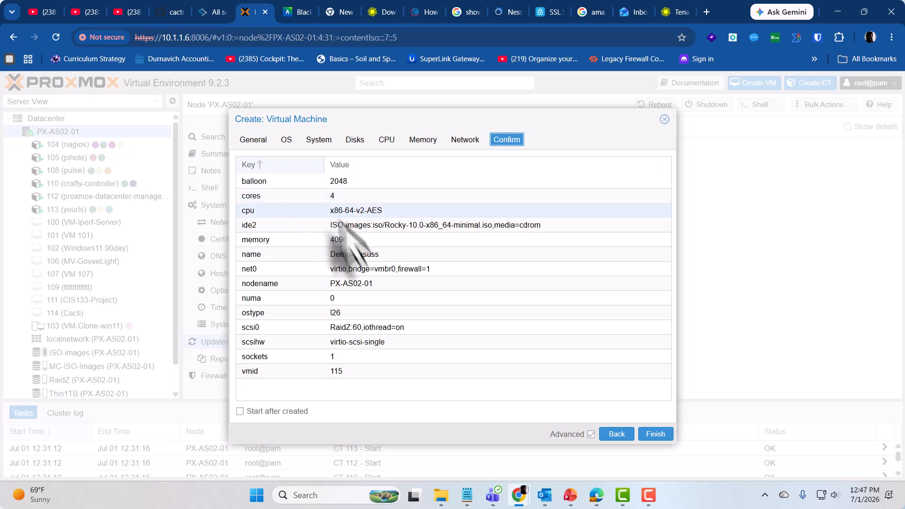
{"action": "left_click", "coordinate": [655, 433]}
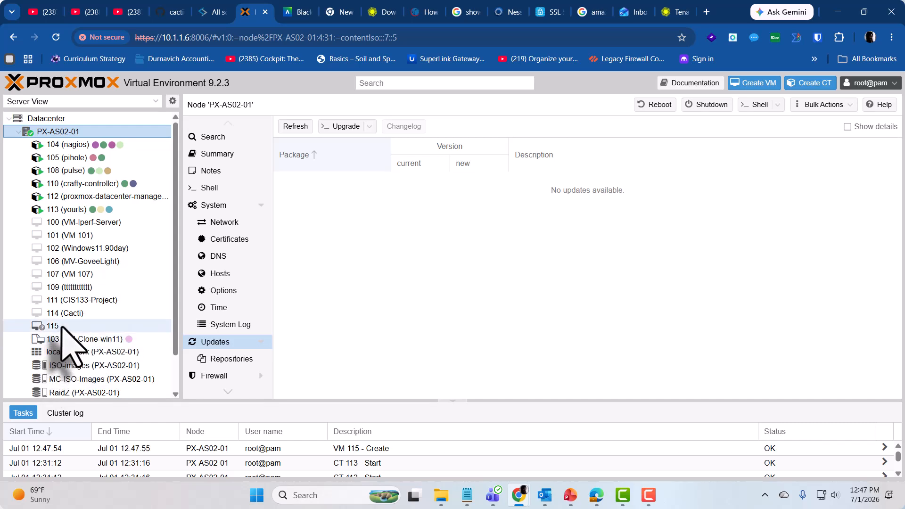
- Open the console of virtual machine 115 (Demo-Nesuss) and start the guest
{"action": "left_click", "coordinate": [66, 326]}
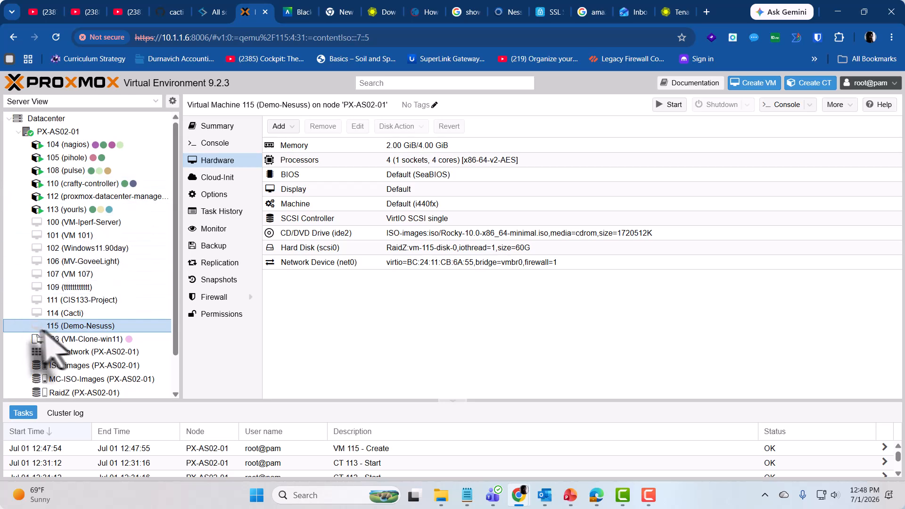
{"action": "double_click", "coordinate": [85, 325]}
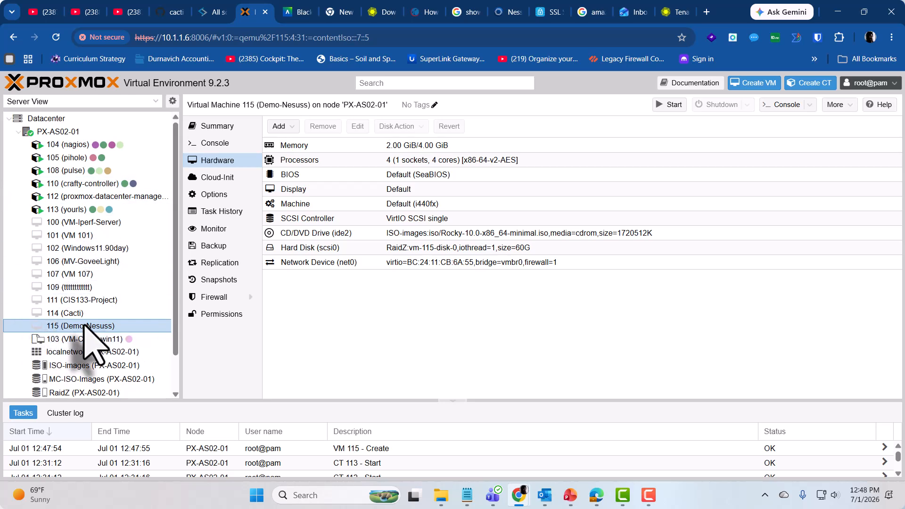
{"action": "left_click", "coordinate": [214, 186]}
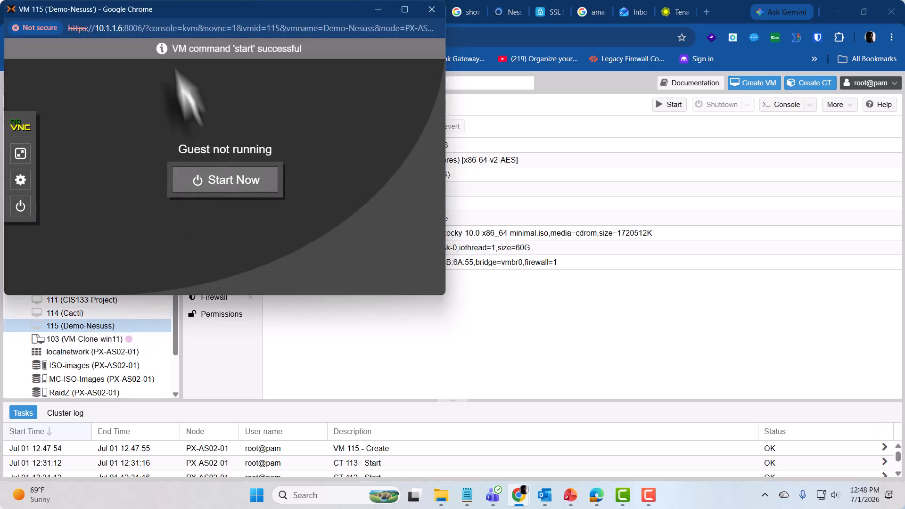
- Maximize the virtual machine's console window and highlight Install Rocky Linux 10.0 in the GRUB boot menu
{"action": "left_click_drag", "start_coordinate": [165, 7], "coordinate": [445, 112]}
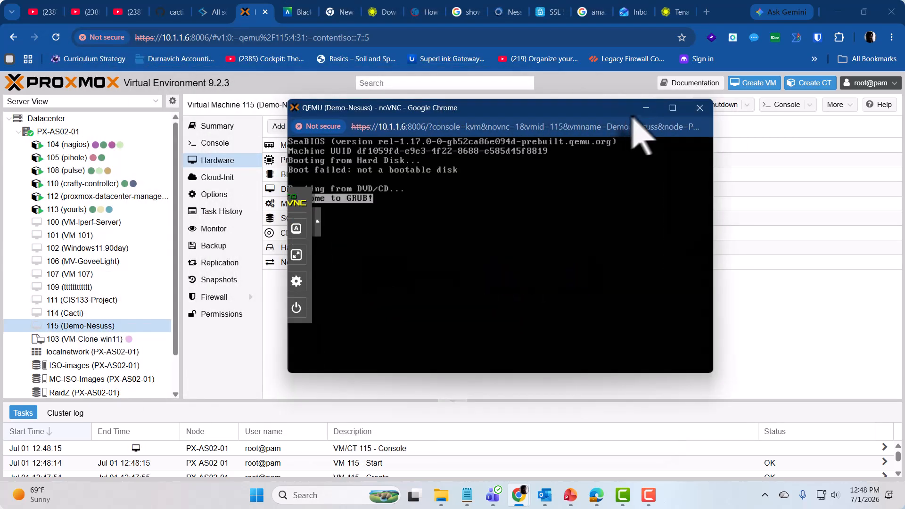
{"action": "left_click", "coordinate": [672, 108]}
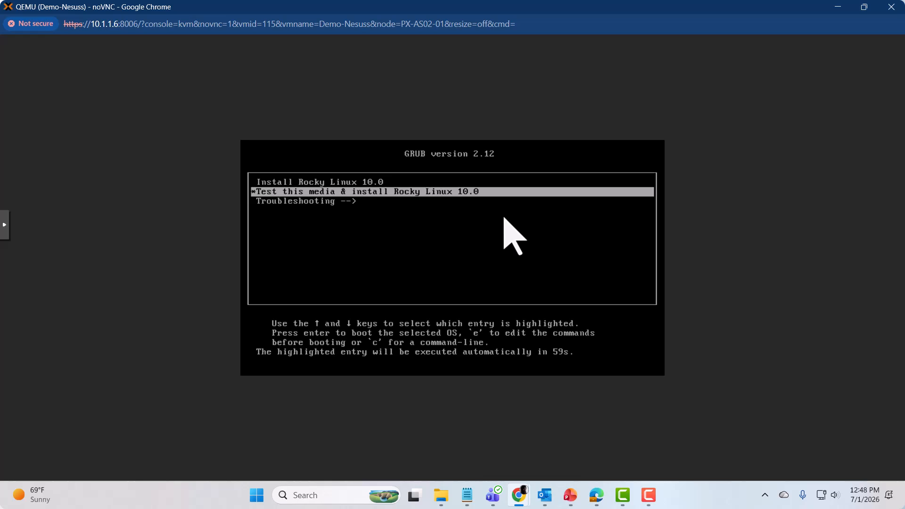
{"action": "key", "text": "Up"}
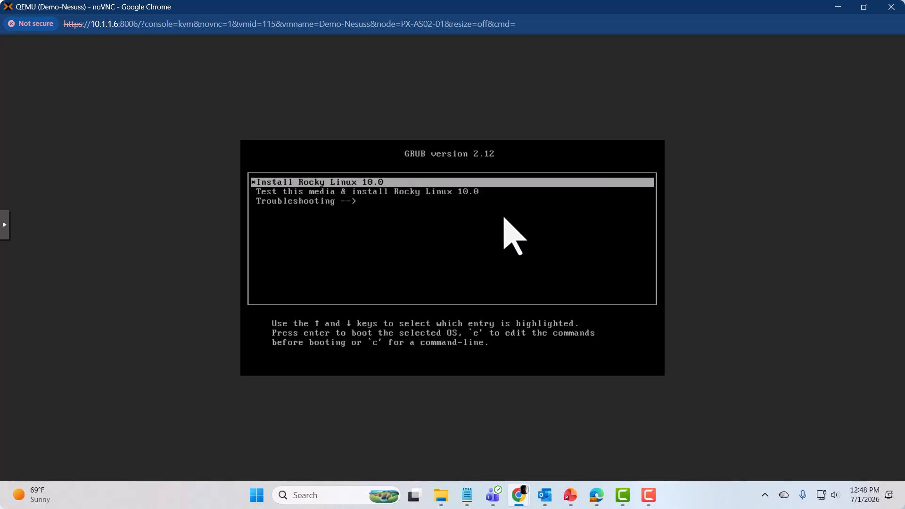
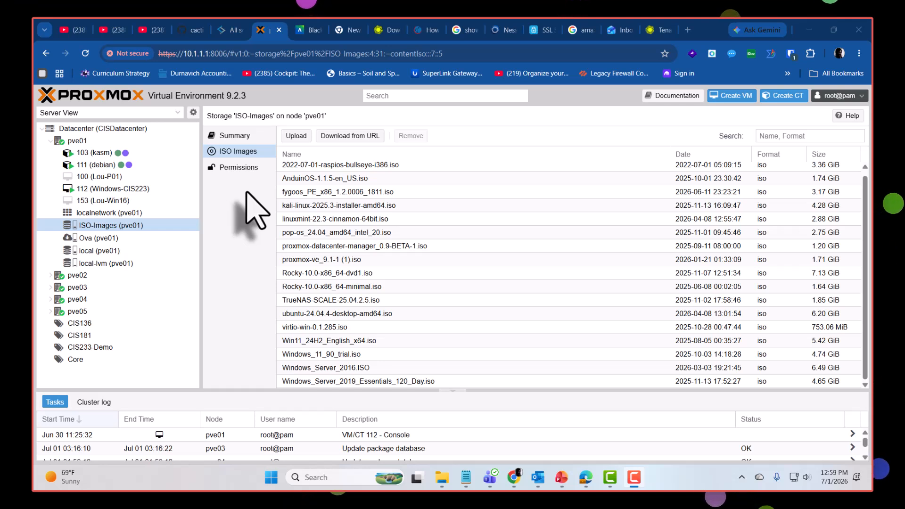
- Start creating a virtual machine on node pve01 and name it Demo-Nesuss
{"action": "left_click", "coordinate": [78, 141]}
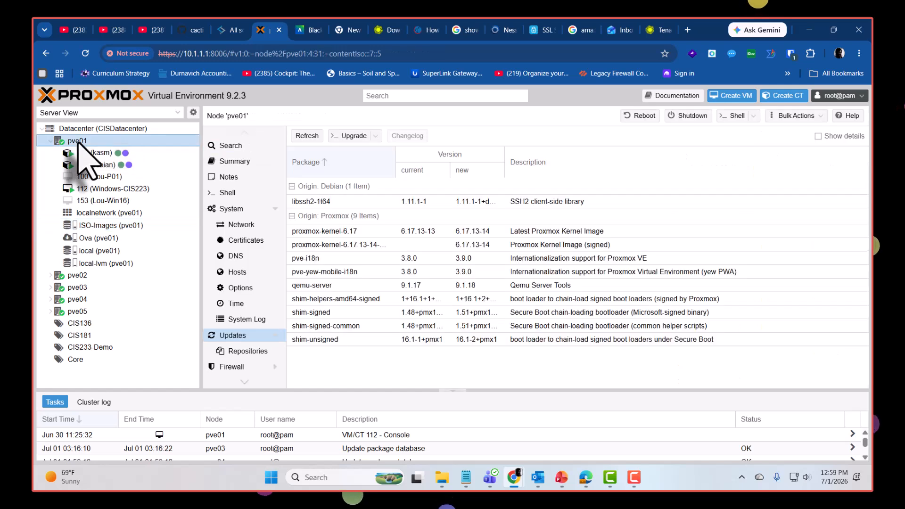
{"action": "right_click", "coordinate": [79, 141]}
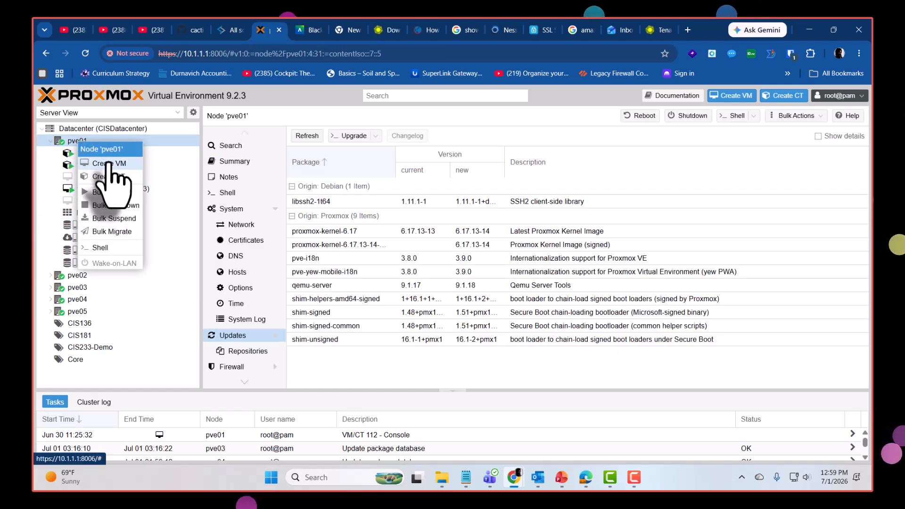
{"action": "left_click", "coordinate": [106, 163]}
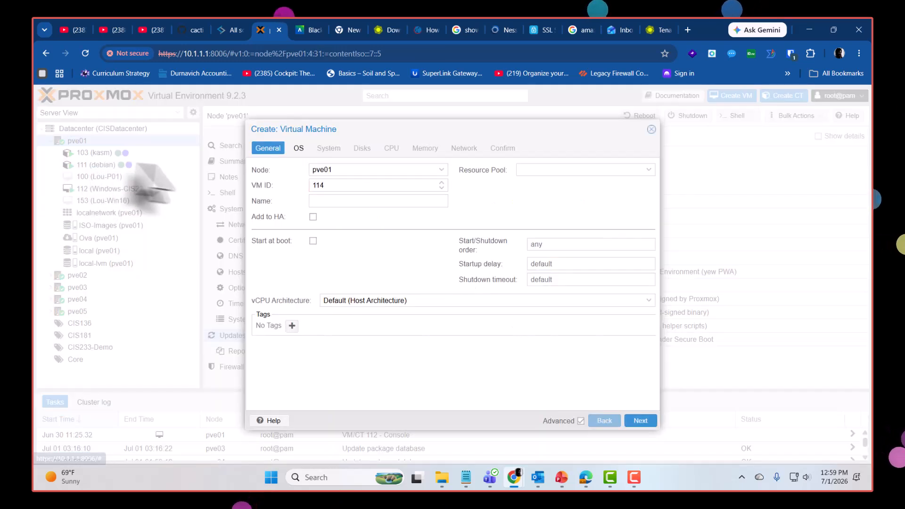
{"action": "left_click", "coordinate": [326, 201]}
{"action": "type", "text": "Demo"}
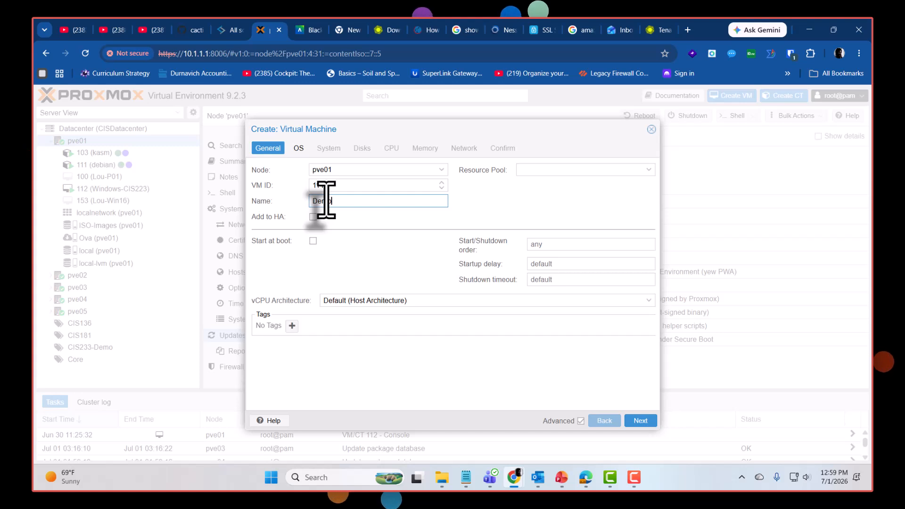
{"action": "type", "text": "-"}
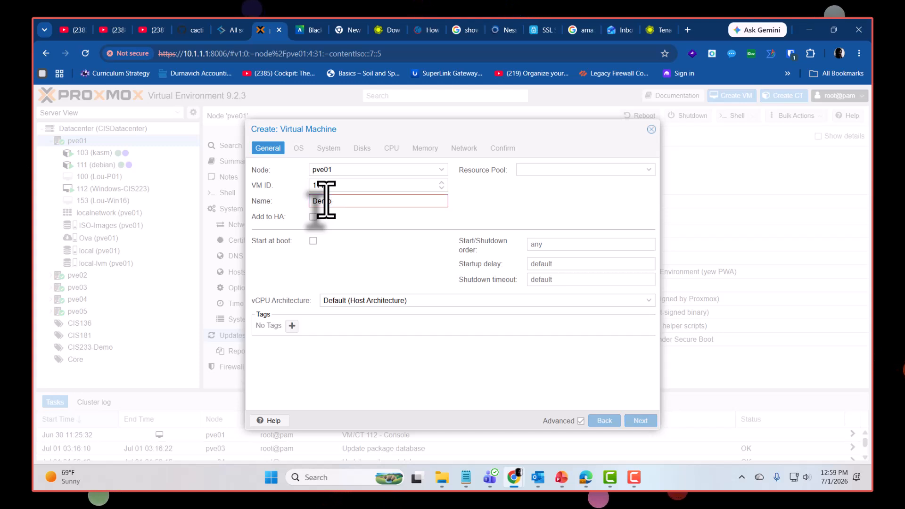
{"action": "type", "text": "Nesuss"}
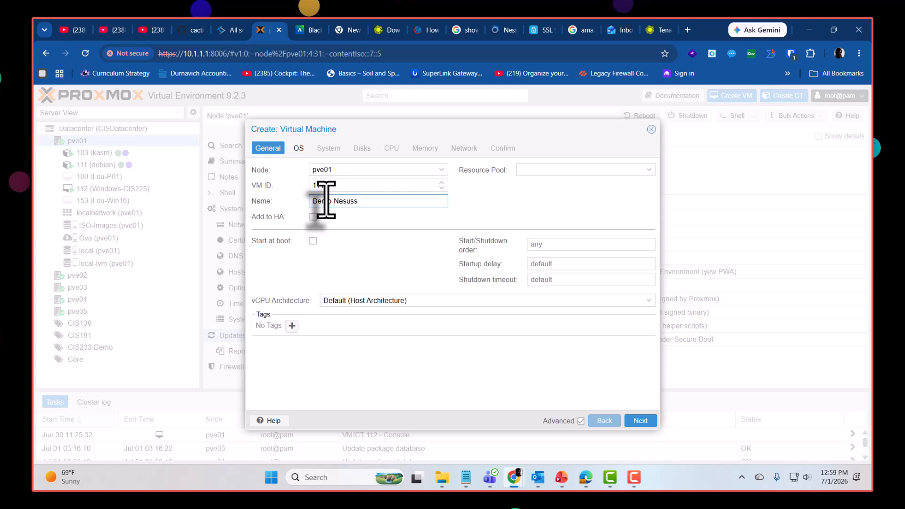
- Choose Rocky-10.0-x86_64-minimal.iso from the ISO-Images storage as the virtual machine's installation media
{"action": "left_click", "coordinate": [300, 149]}
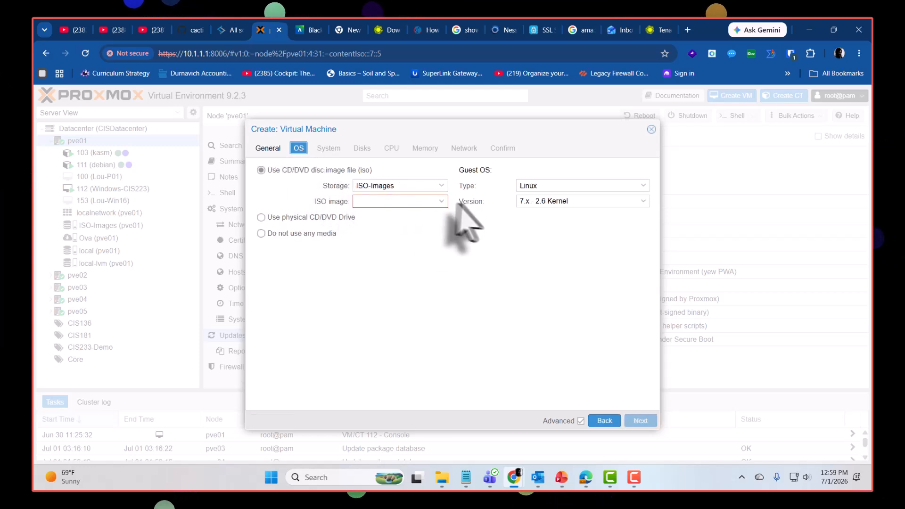
{"action": "left_click", "coordinate": [431, 201]}
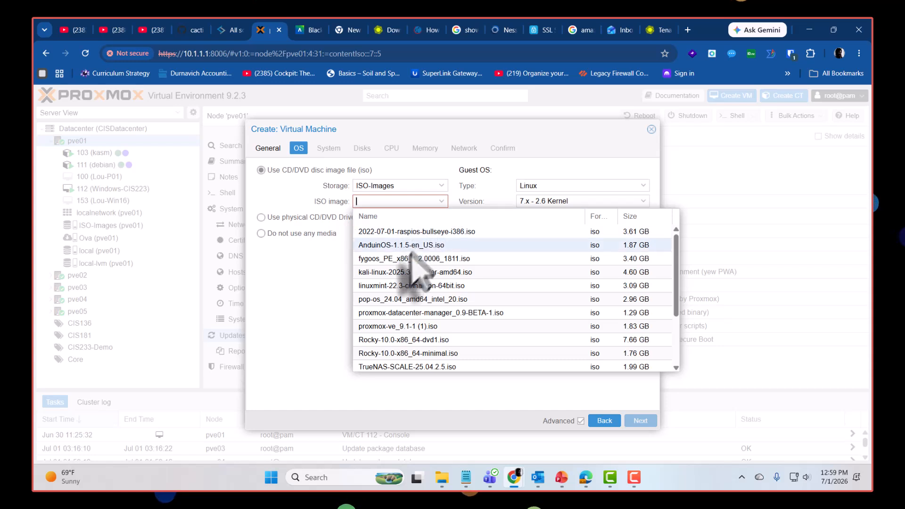
{"action": "left_click", "coordinate": [415, 353]}
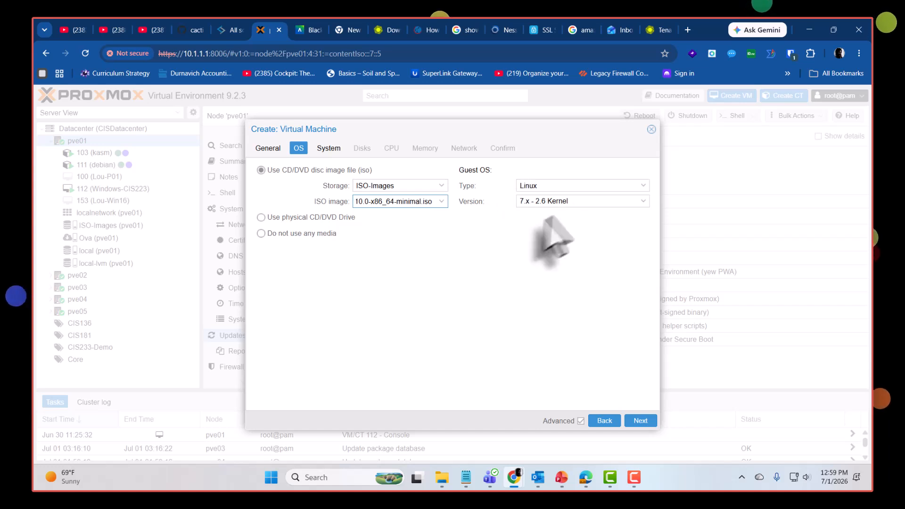
- Keep the default system settings and configure the virtual disk on the IDE bus with a size of 65 GiB
{"action": "left_click", "coordinate": [329, 149]}
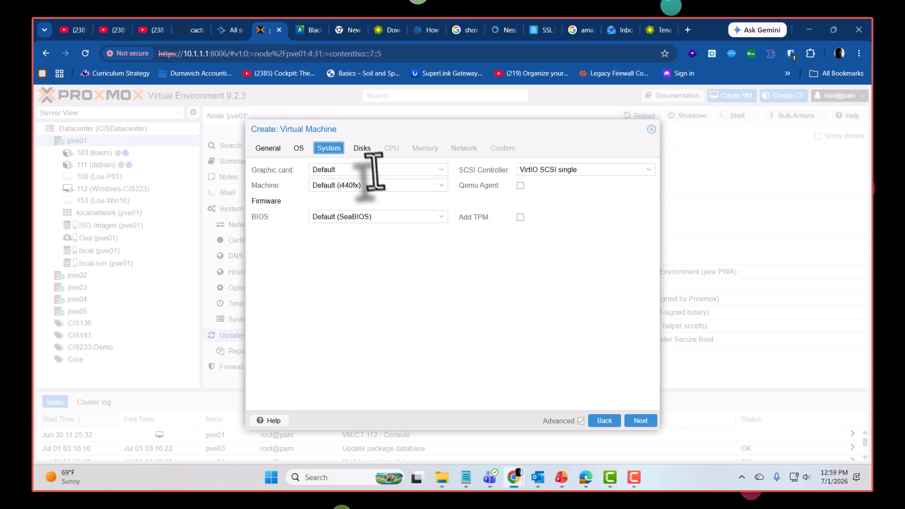
{"action": "left_click", "coordinate": [362, 149]}
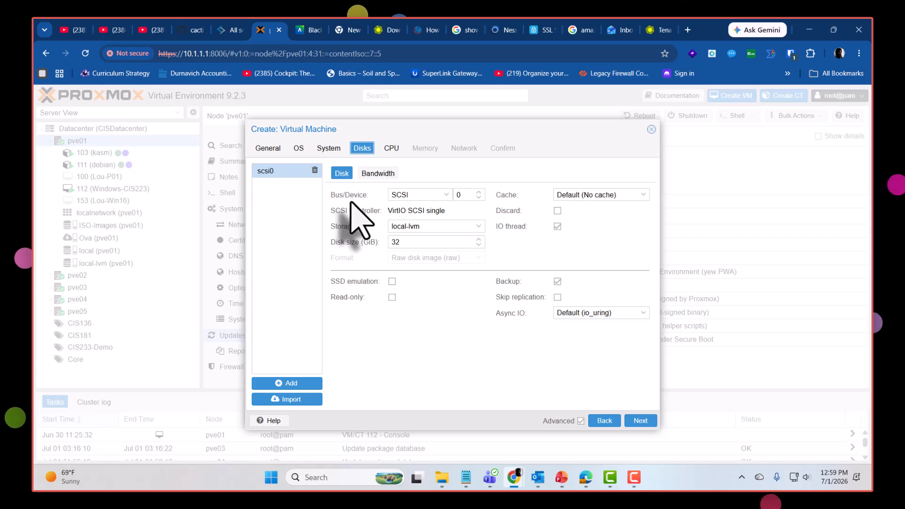
{"action": "left_click", "coordinate": [443, 196]}
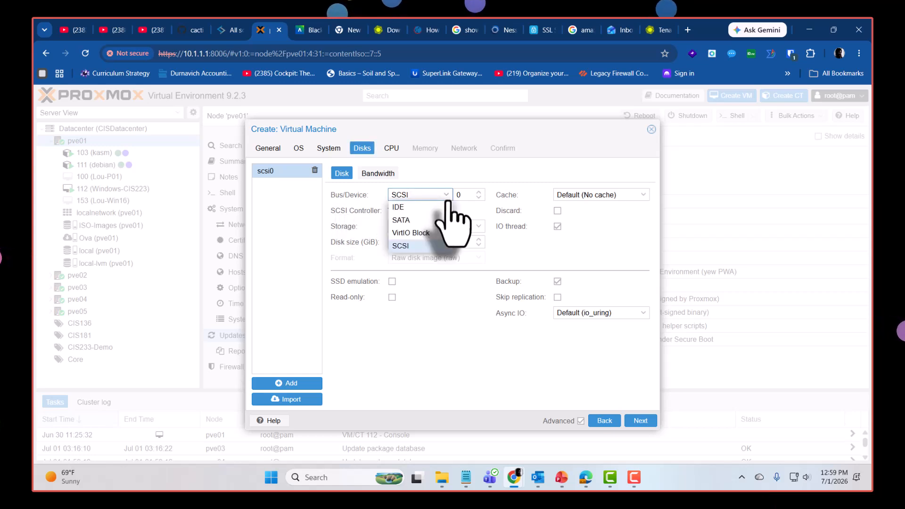
{"action": "left_click", "coordinate": [414, 210]}
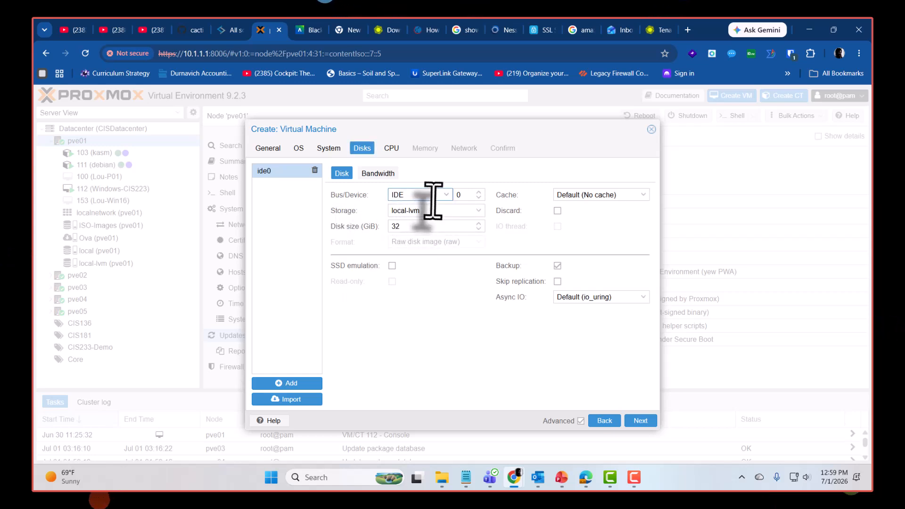
{"action": "left_click_drag", "start_coordinate": [409, 228], "coordinate": [359, 236]}
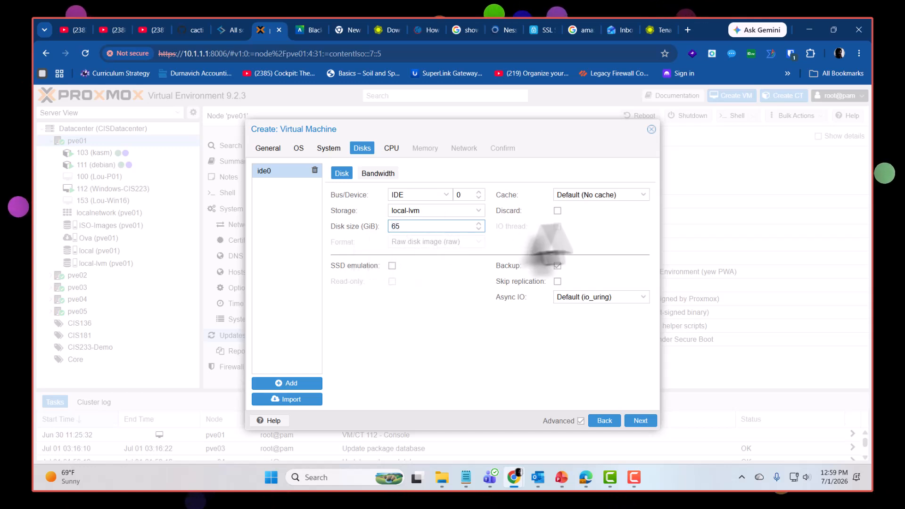
{"action": "left_click", "coordinate": [588, 231]}
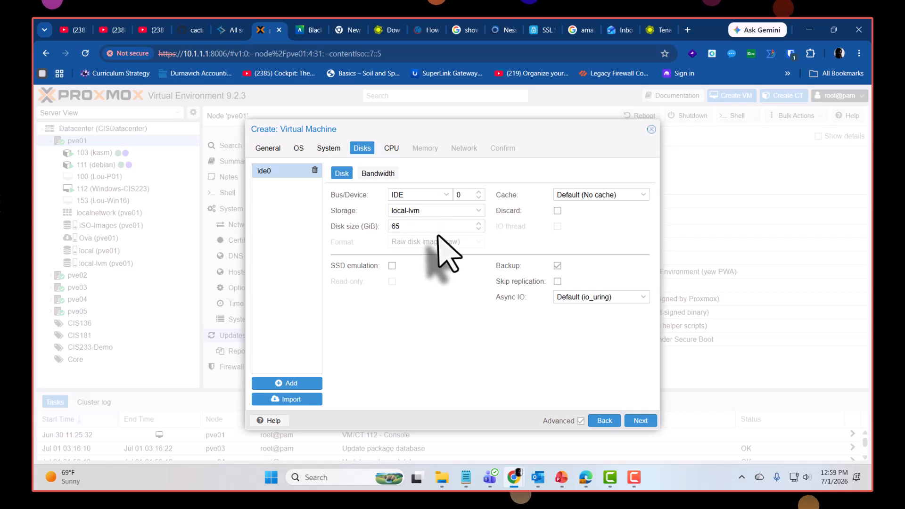
- Assign 4 CPU cores to the virtual machine and set its CPU type to host
{"action": "left_click", "coordinate": [387, 149]}
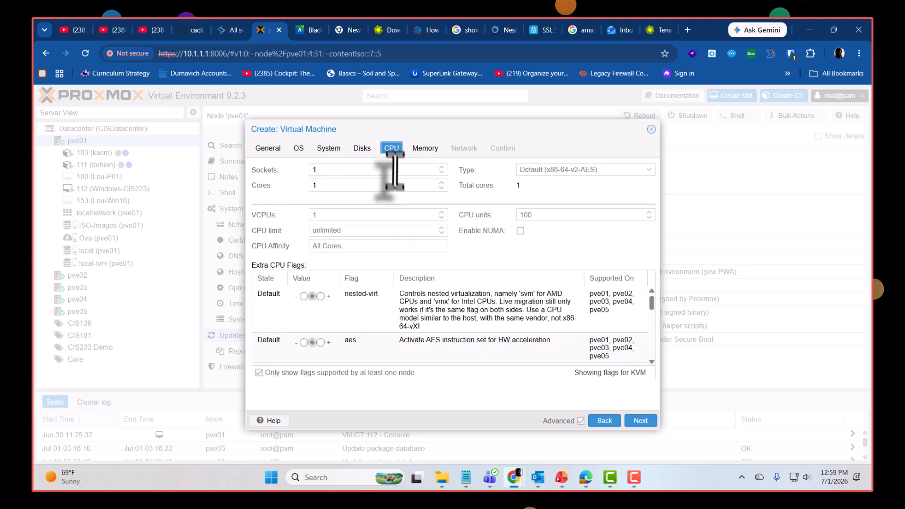
{"action": "left_click", "coordinate": [442, 183]}
{"action": "left_click", "coordinate": [442, 183]}
{"action": "left_click", "coordinate": [442, 184]}
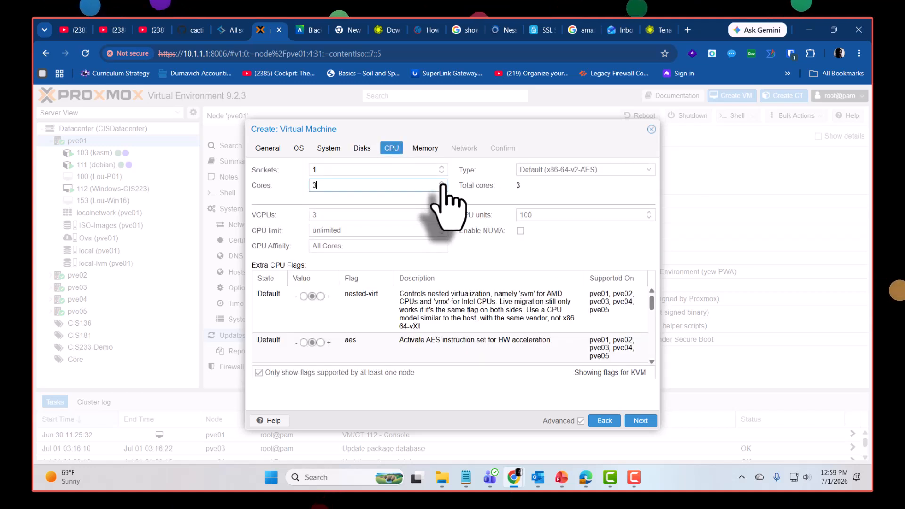
{"action": "left_click", "coordinate": [628, 168]}
{"action": "scroll", "coordinate": [595, 243], "scroll_direction": "down", "scroll_amount": 15}
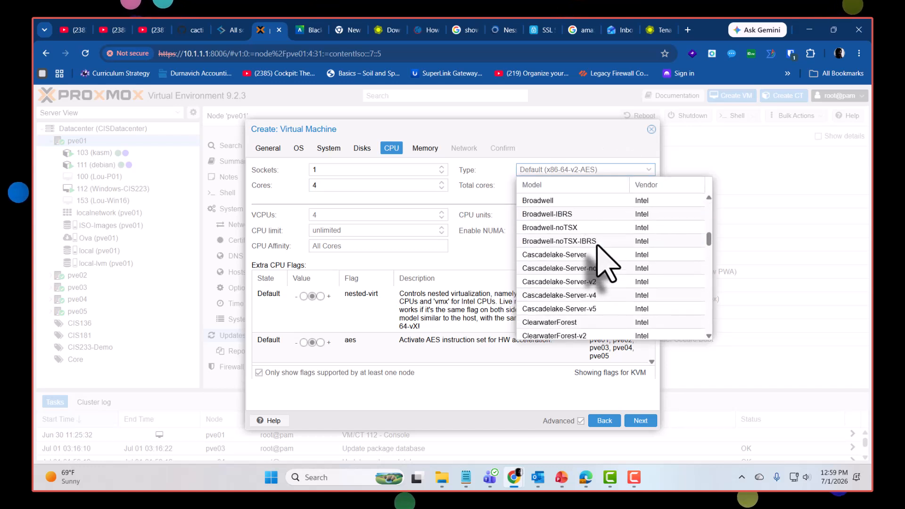
{"action": "scroll", "coordinate": [587, 239], "scroll_direction": "down", "scroll_amount": 5}
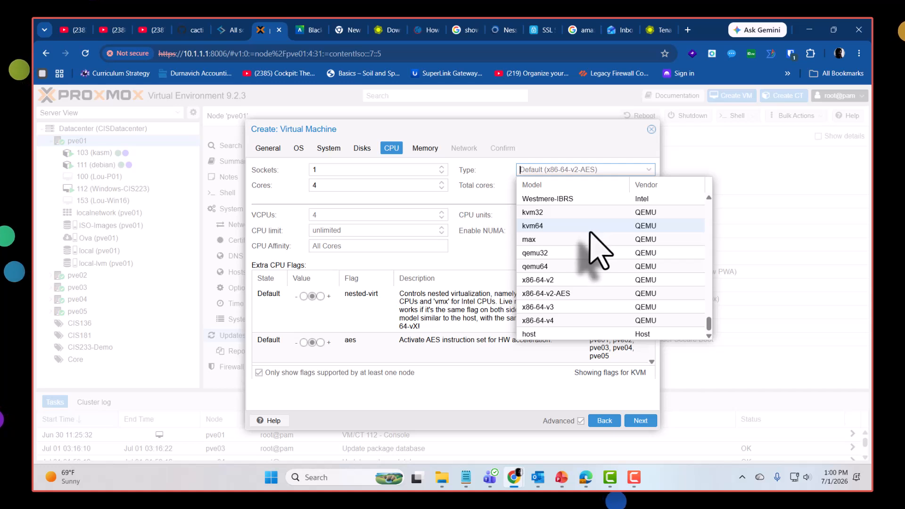
{"action": "left_click", "coordinate": [542, 335]}
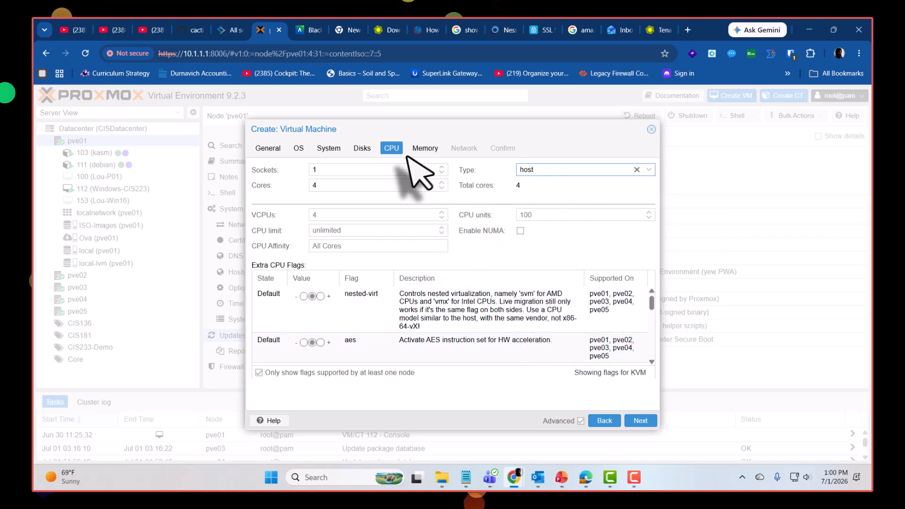
- Set the virtual machine's memory to 4096 MiB and finish creating it with the default network settings on bridge vmbr0
{"action": "left_click", "coordinate": [424, 149]}
{"action": "double_click", "coordinate": [370, 171]}
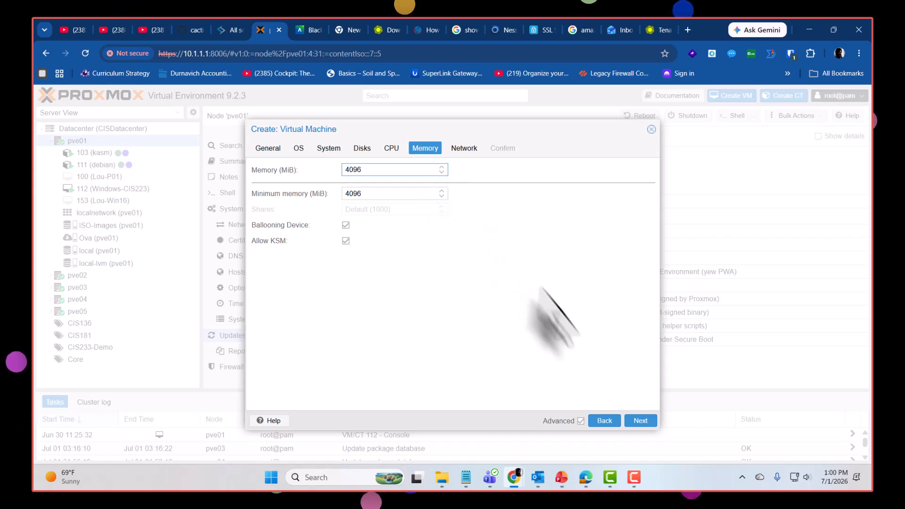
{"action": "left_click", "coordinate": [638, 421]}
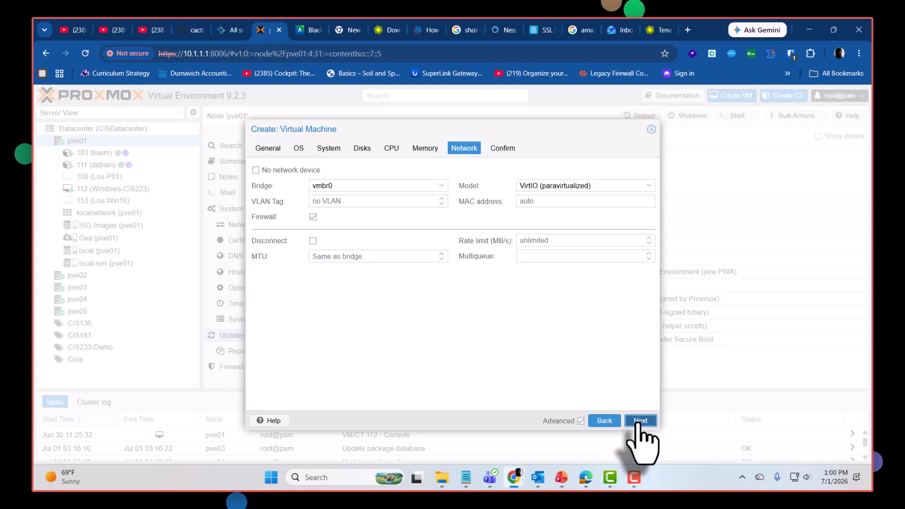
{"action": "left_click", "coordinate": [639, 421]}
{"action": "left_click", "coordinate": [639, 420]}
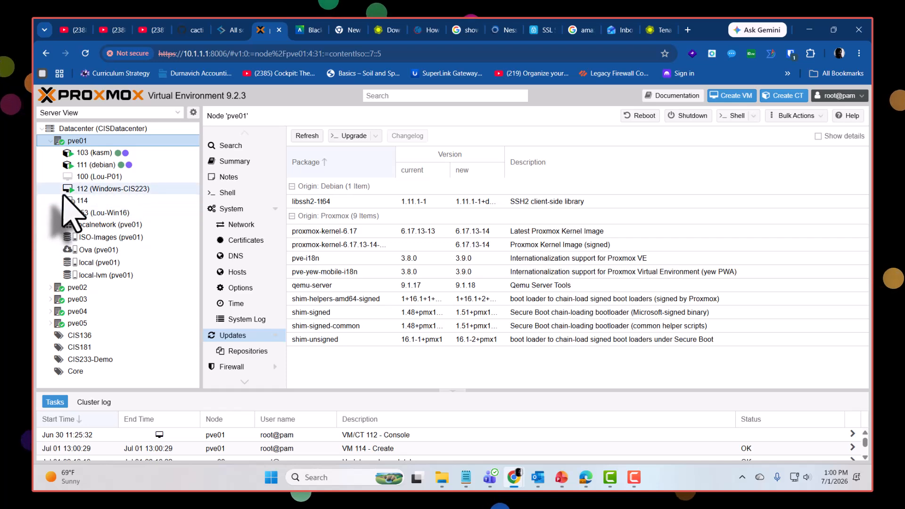
- Open the console of the new virtual machine 114 on pve01 and start the guest
{"action": "left_click", "coordinate": [66, 200]}
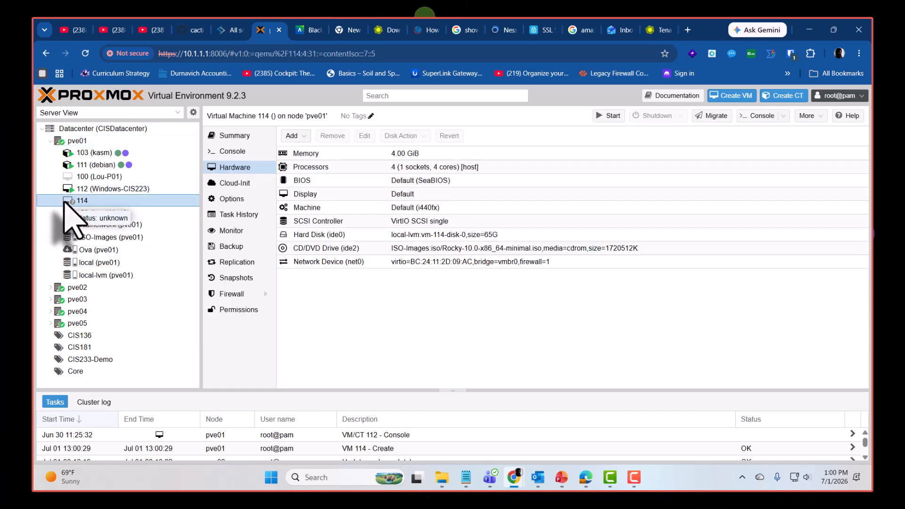
{"action": "double_click", "coordinate": [90, 200]}
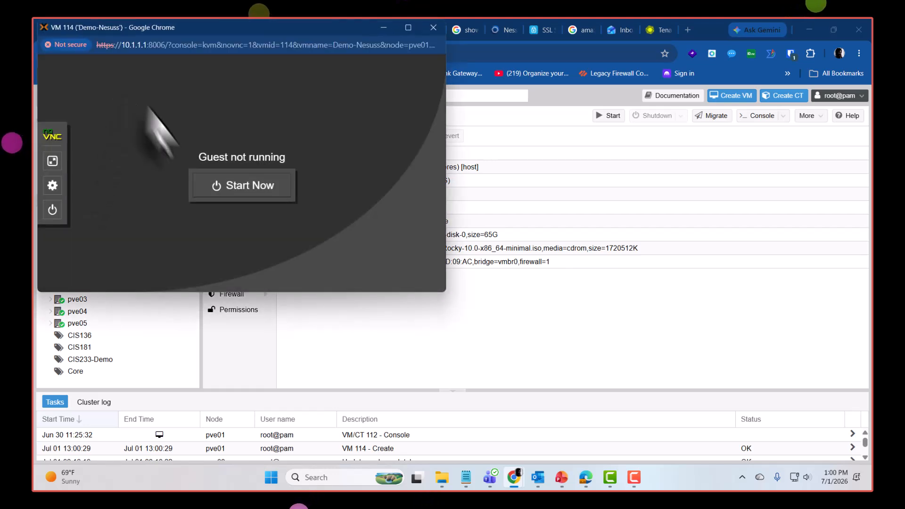
{"action": "left_click", "coordinate": [248, 193]}
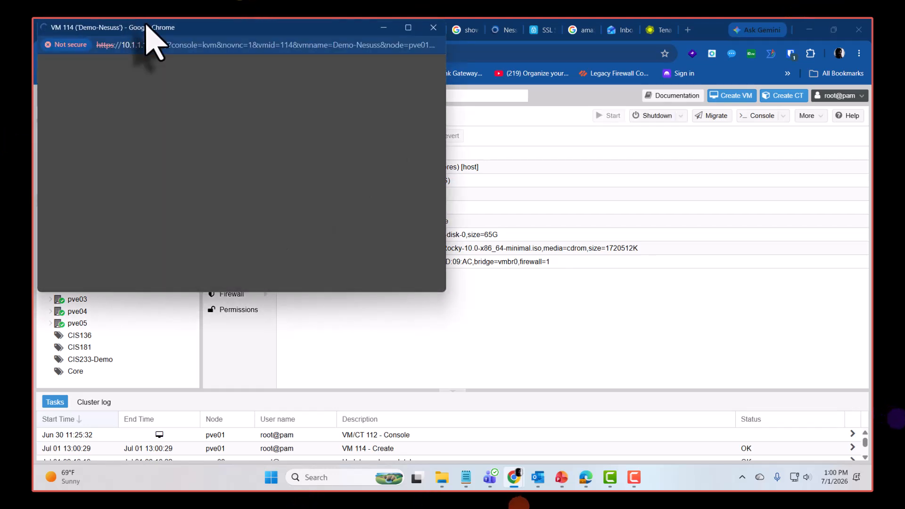
- Maximize the virtual machine's console window and boot the Install Rocky Linux 10.0 entry from the GRUB menu
{"action": "left_click_drag", "start_coordinate": [146, 28], "coordinate": [347, 98]}
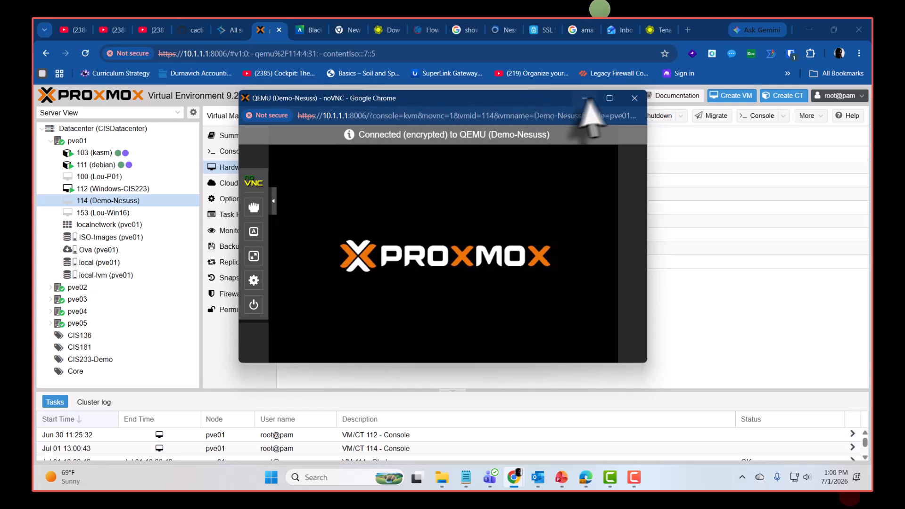
{"action": "left_click", "coordinate": [609, 98]}
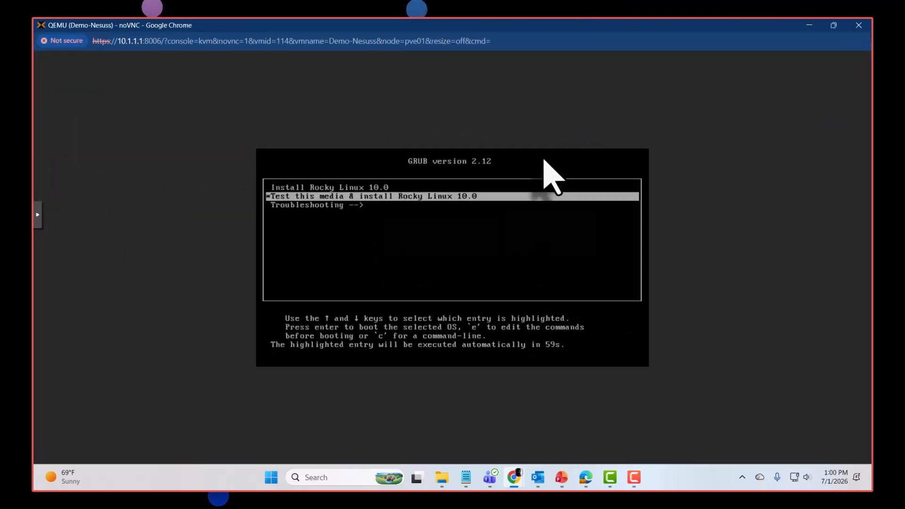
{"action": "key", "text": "Up"}
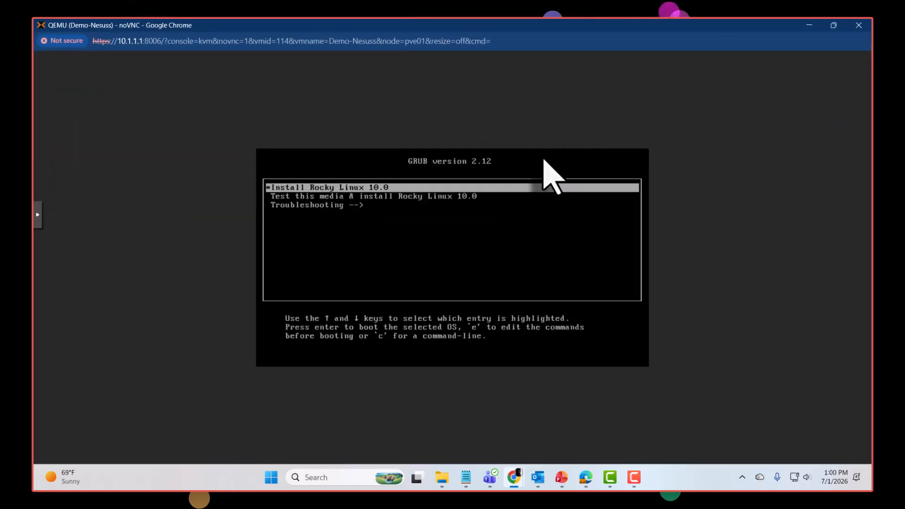
{"action": "key", "text": "Return"}
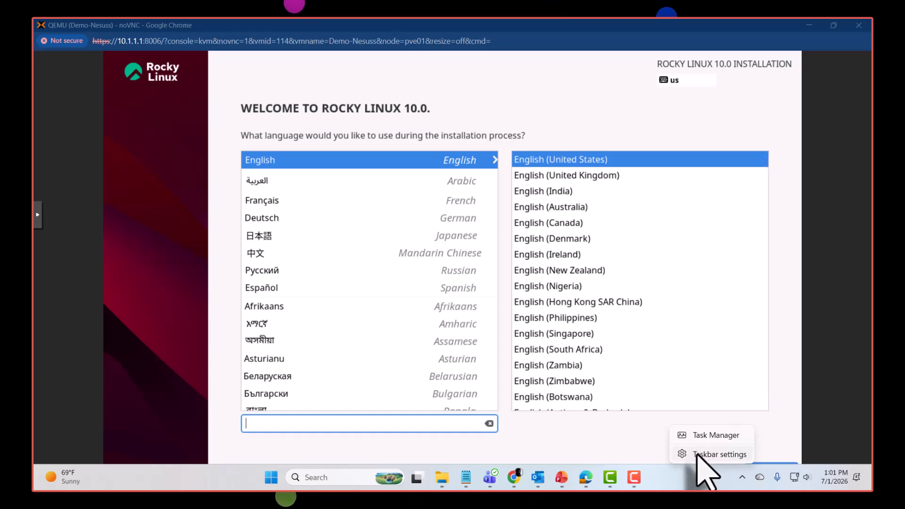
- Turn on automatic hiding of the Windows taskbar in its behavior settings and return to the virtual machine console
{"action": "left_click", "coordinate": [697, 454]}
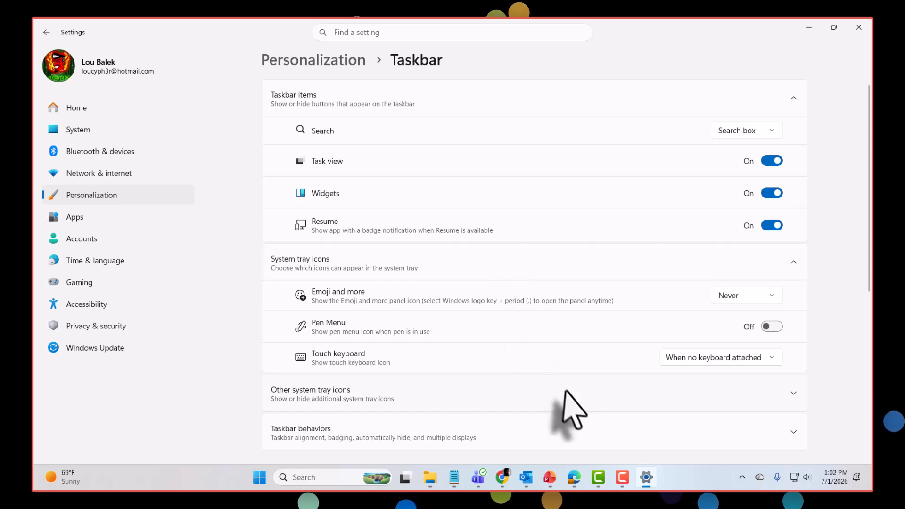
{"action": "left_click", "coordinate": [583, 424]}
{"action": "scroll", "coordinate": [583, 427], "scroll_direction": "down", "scroll_amount": 4}
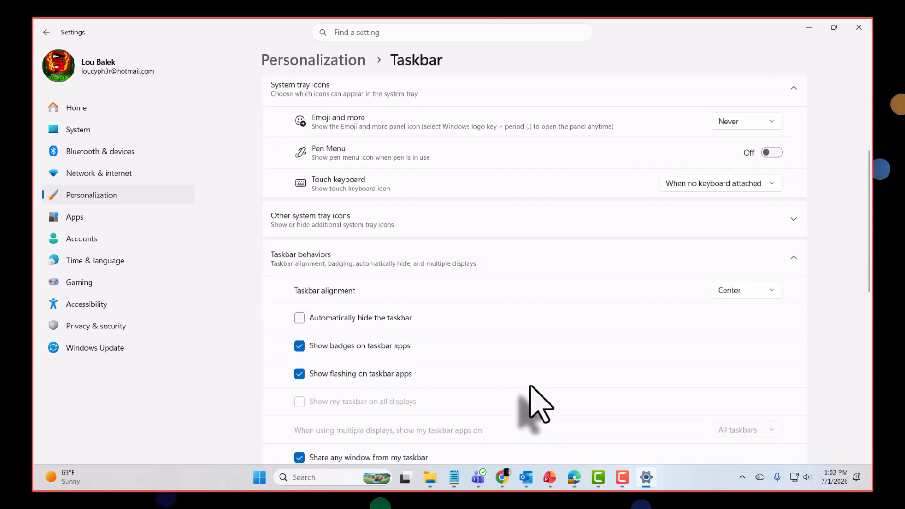
{"action": "left_click", "coordinate": [299, 318]}
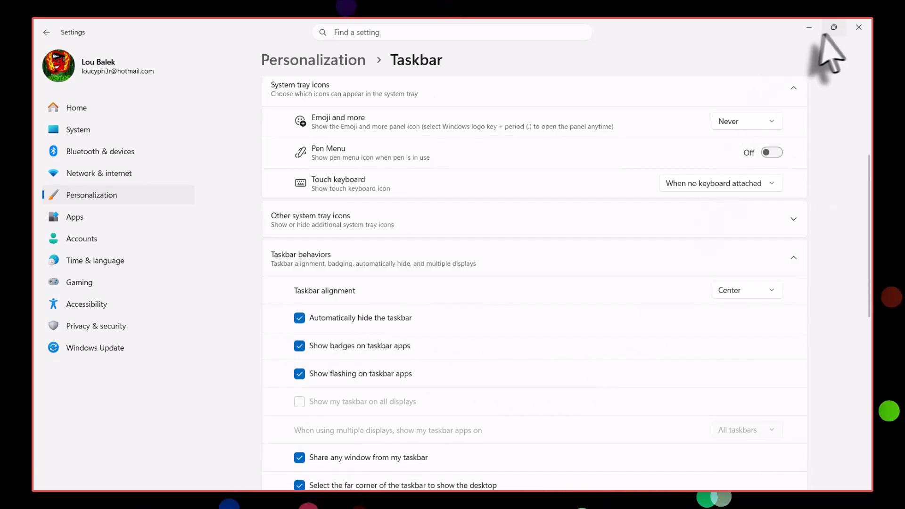
{"action": "left_click", "coordinate": [809, 28]}
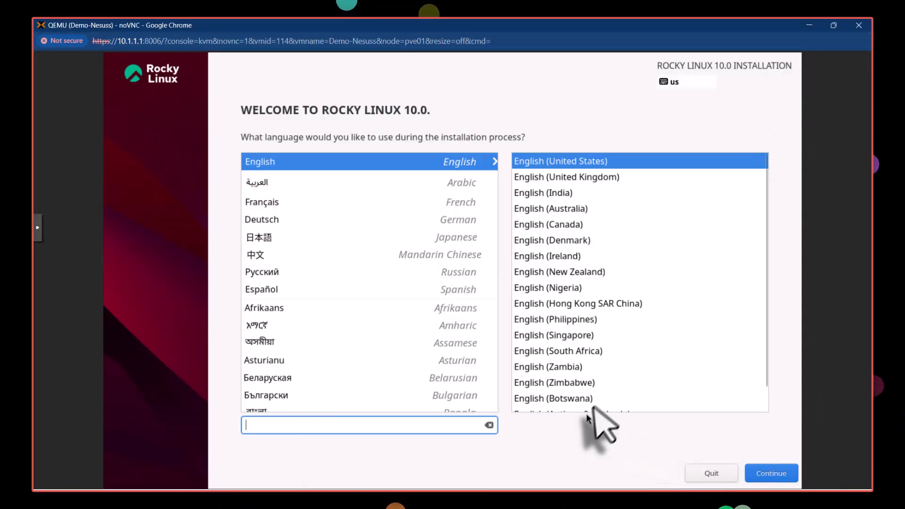
- Continue the installer in English (United States) and accept the 65 GiB sda disk with automatic partitioning as the installation destination
{"action": "left_click", "coordinate": [768, 473]}
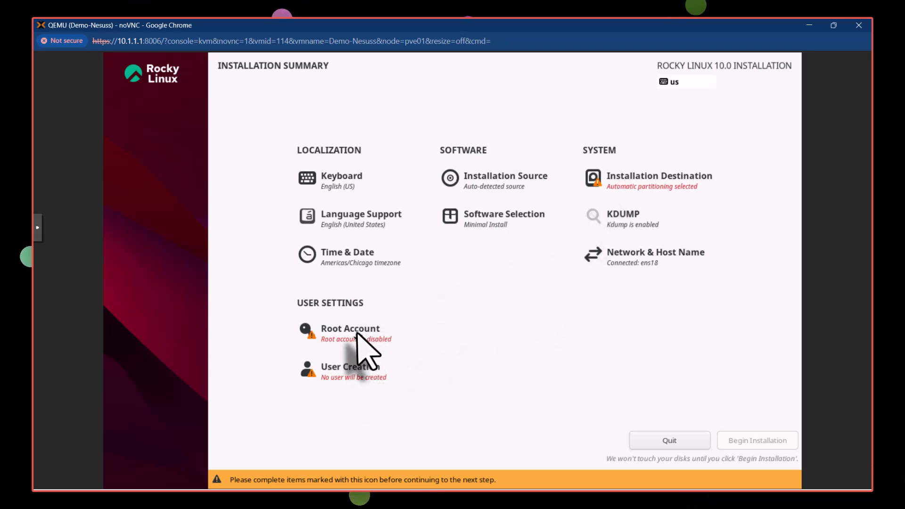
{"action": "left_click", "coordinate": [599, 178]}
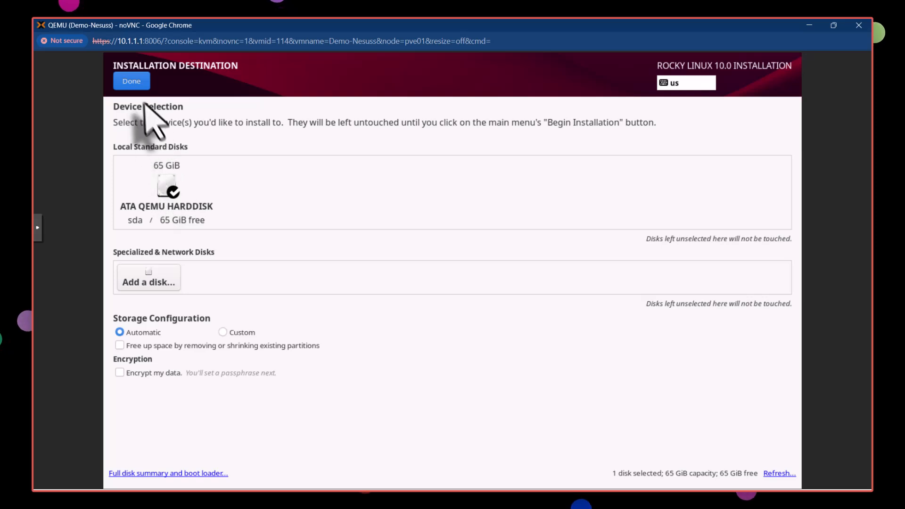
{"action": "left_click", "coordinate": [132, 82]}
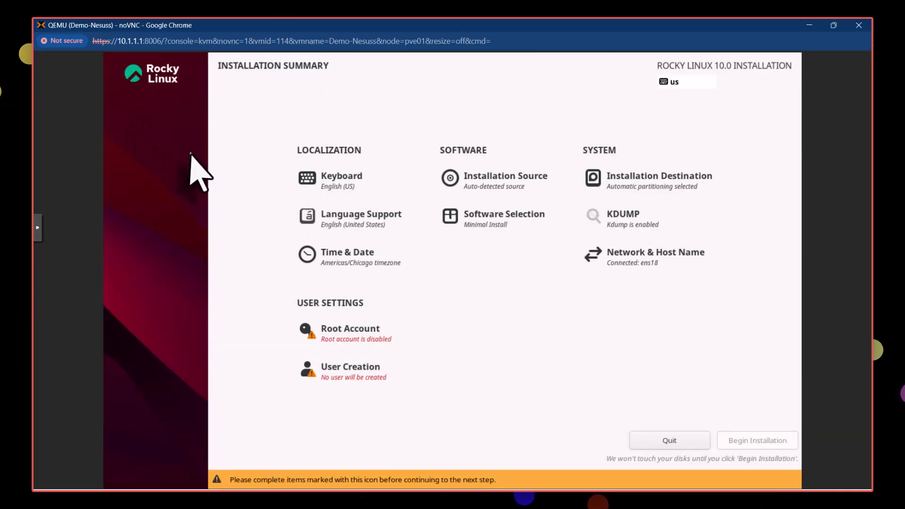
- Set the host name to Nessus in the installer's network settings, keeping the ens18 Ethernet connection enabled
{"action": "left_click", "coordinate": [632, 262]}
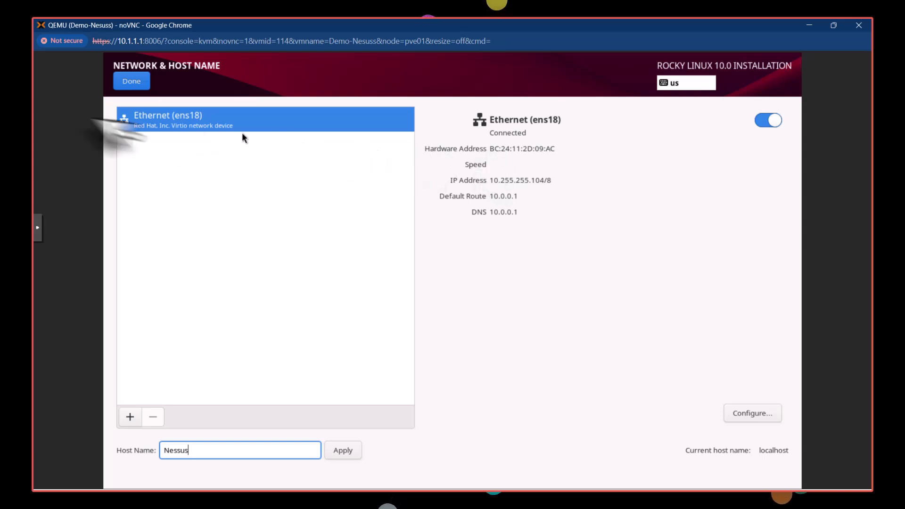
{"action": "left_click", "coordinate": [128, 85]}
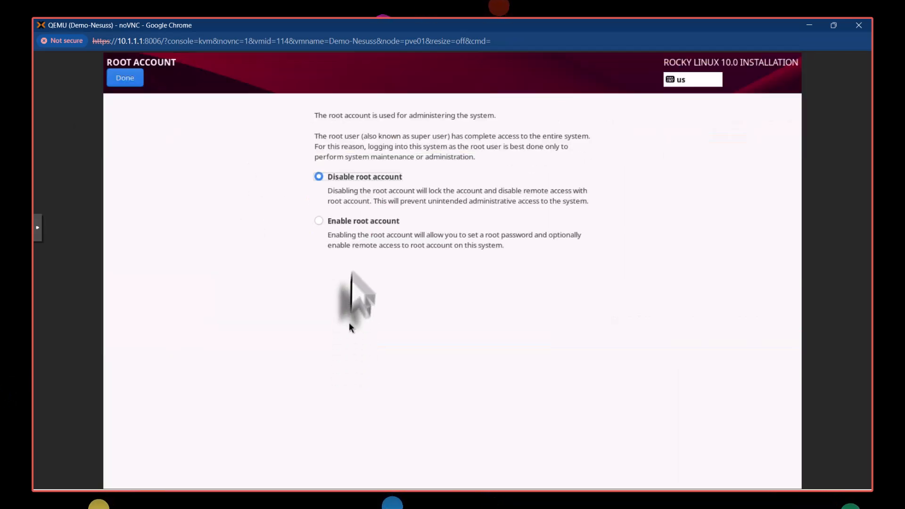
- Enable the root account, enter and confirm the root password, and allow root SSH login with password
{"action": "left_click", "coordinate": [346, 221]}
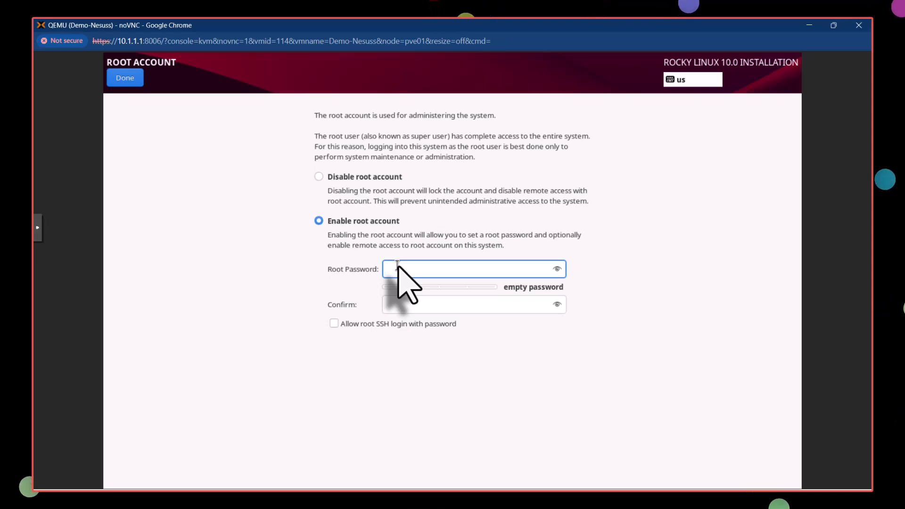
{"action": "type", "text": "aaaa"}
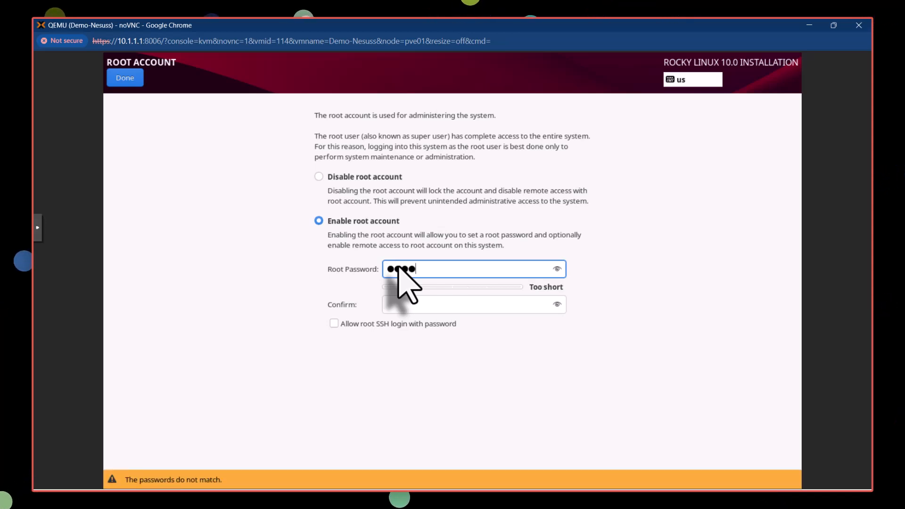
{"action": "type", "text": "aaaaaa"}
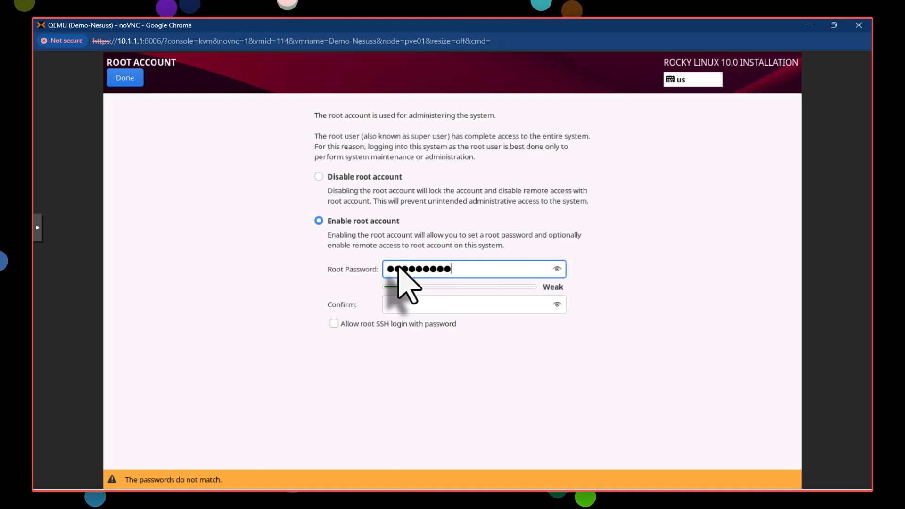
{"action": "key", "text": "Tab"}
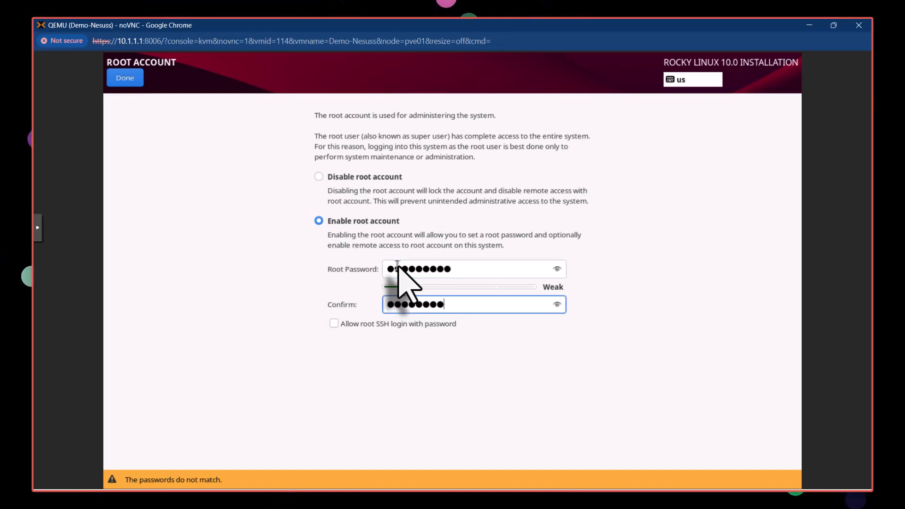
{"action": "type", "text": "aaaaaaaaaa"}
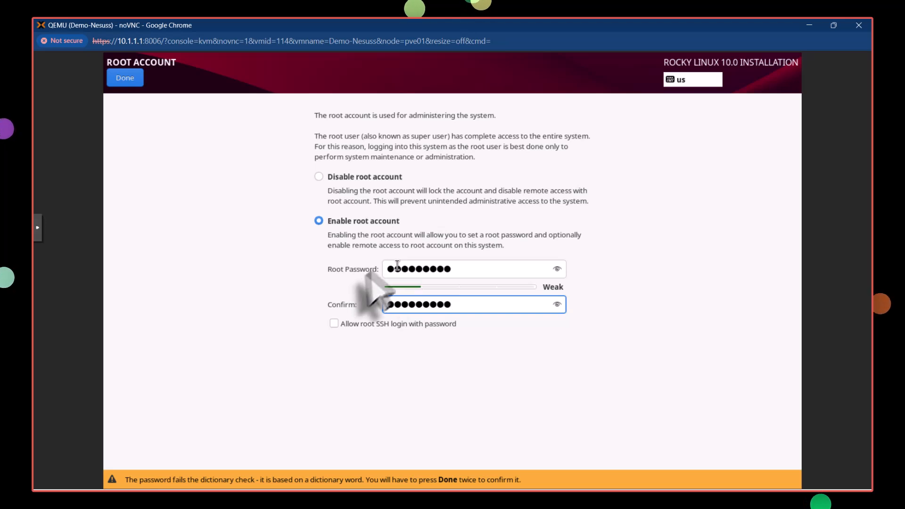
{"action": "left_click", "coordinate": [333, 324]}
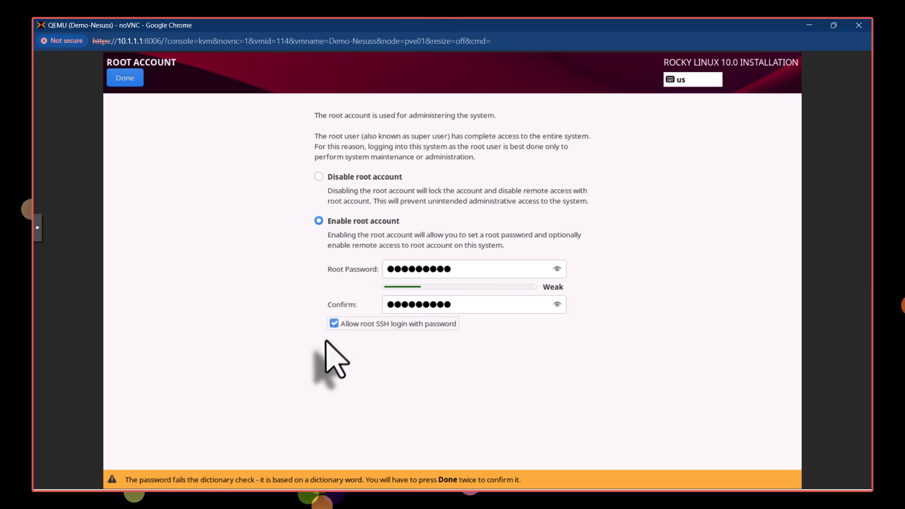
{"action": "left_click", "coordinate": [118, 79]}
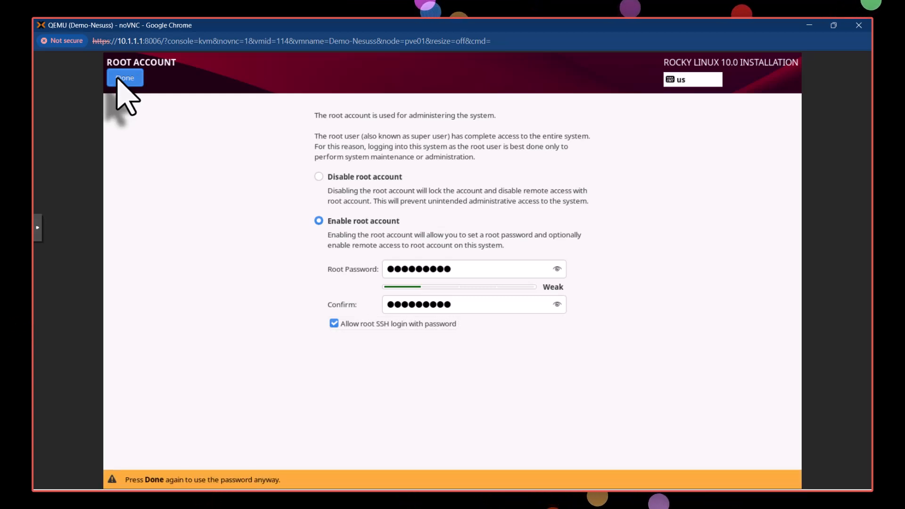
{"action": "left_click", "coordinate": [118, 79]}
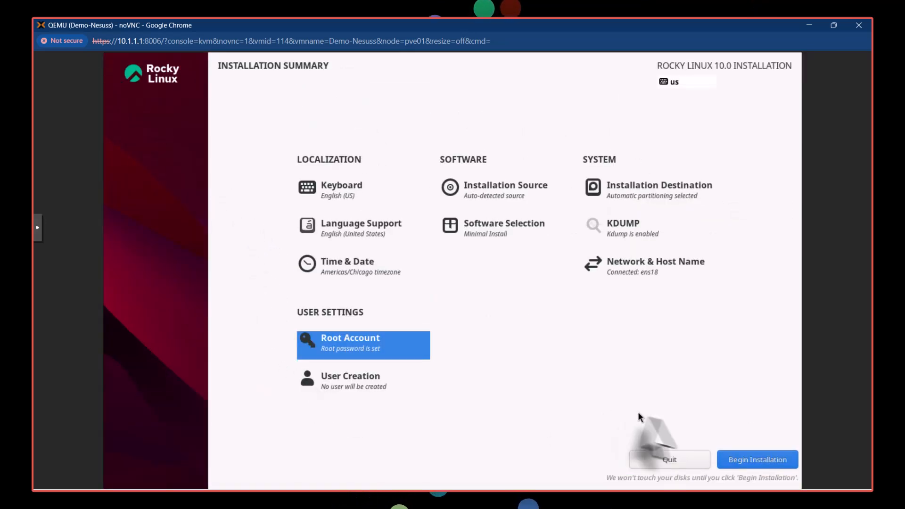
- Run the Rocky Linux installation to completion and reboot the system
{"action": "left_click", "coordinate": [749, 461]}
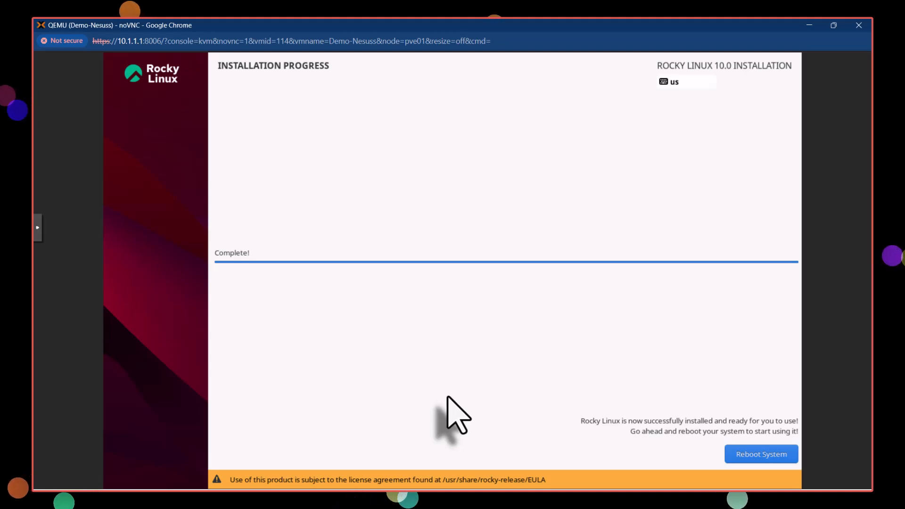
{"action": "left_click", "coordinate": [747, 452]}
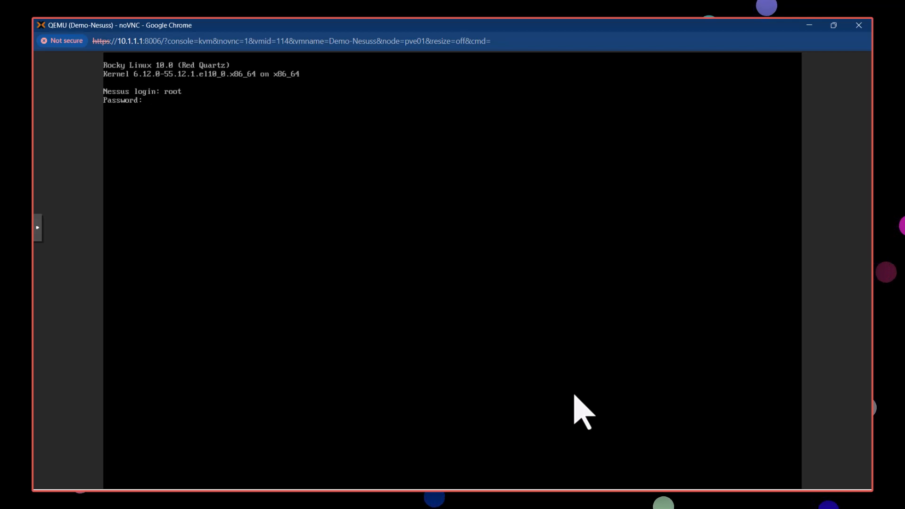
- Log in as root with the root password and update all packages by running yum update -y
{"action": "key", "text": "Return"}
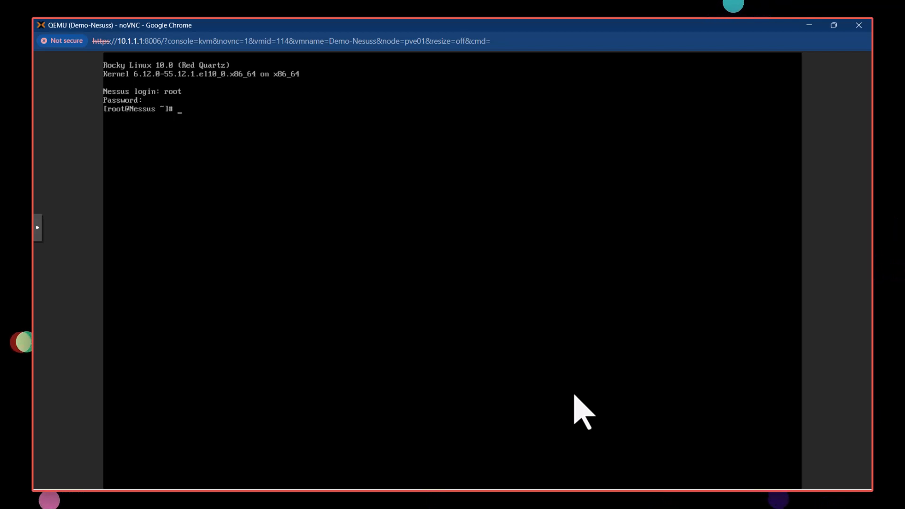
{"action": "type", "text": "yum"}
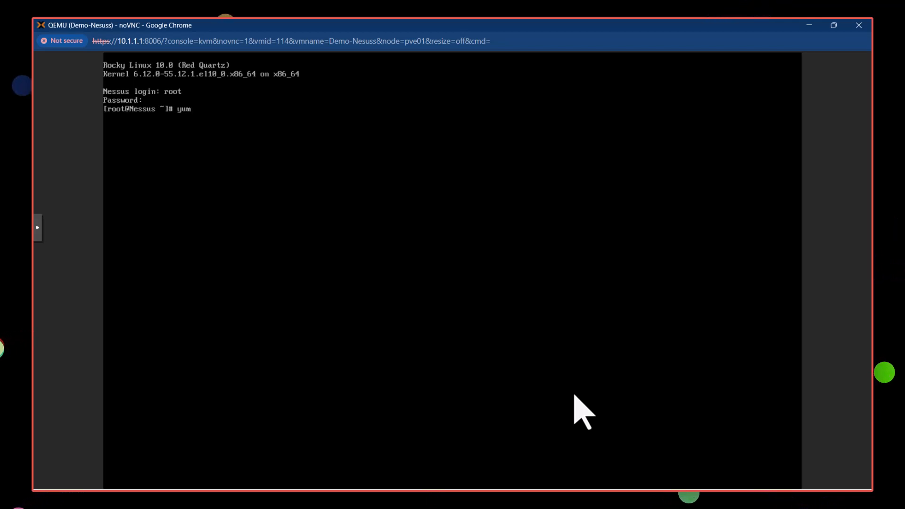
{"action": "type", "text": " upda"}
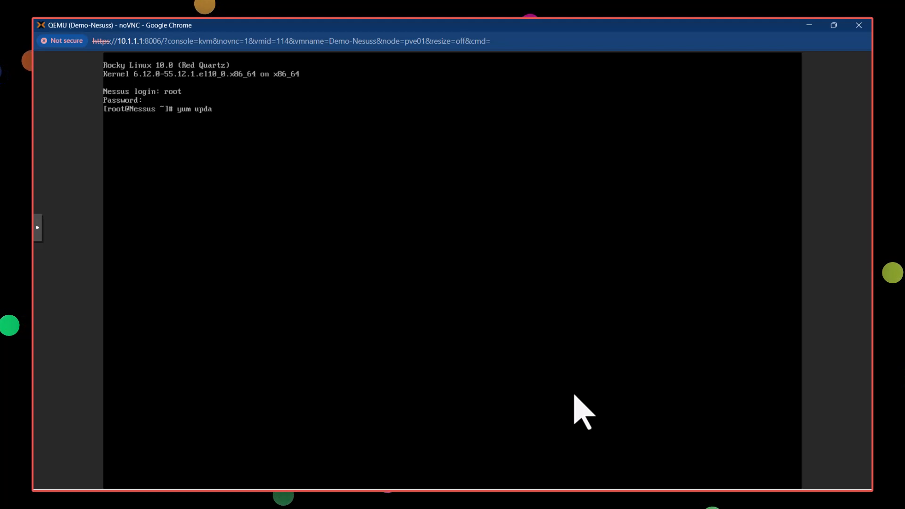
{"action": "type", "text": "te -y"}
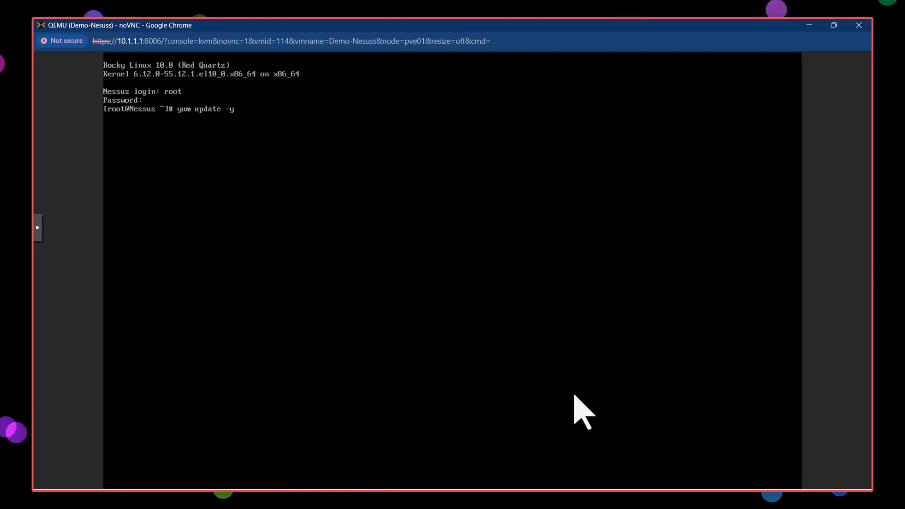
{"action": "key", "text": "Return"}
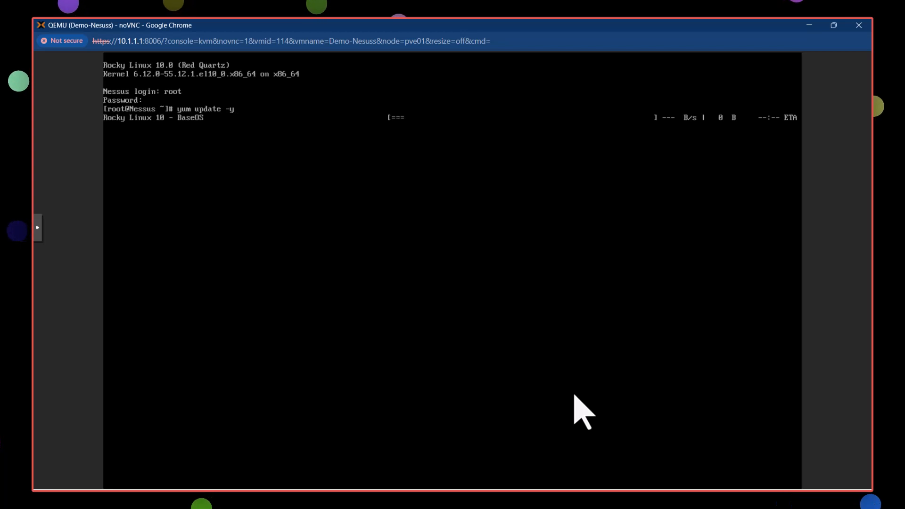